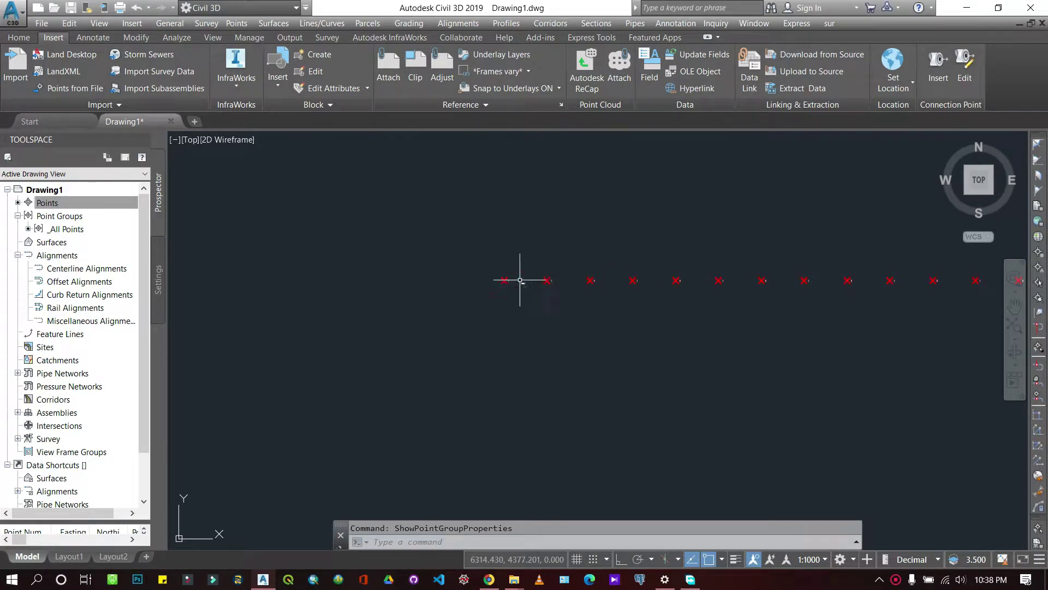
Step: Examine the row of imported survey points and the L, C and R description labels stacked beside their overlapping markers
scroll(507, 280, "up", 3)
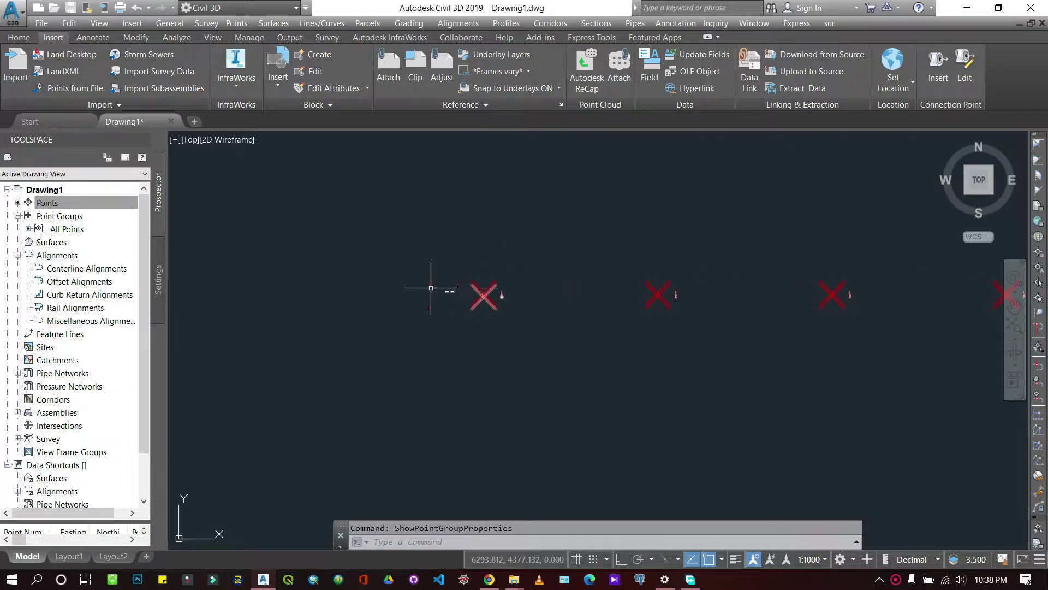
scroll(436, 288, "down", 5)
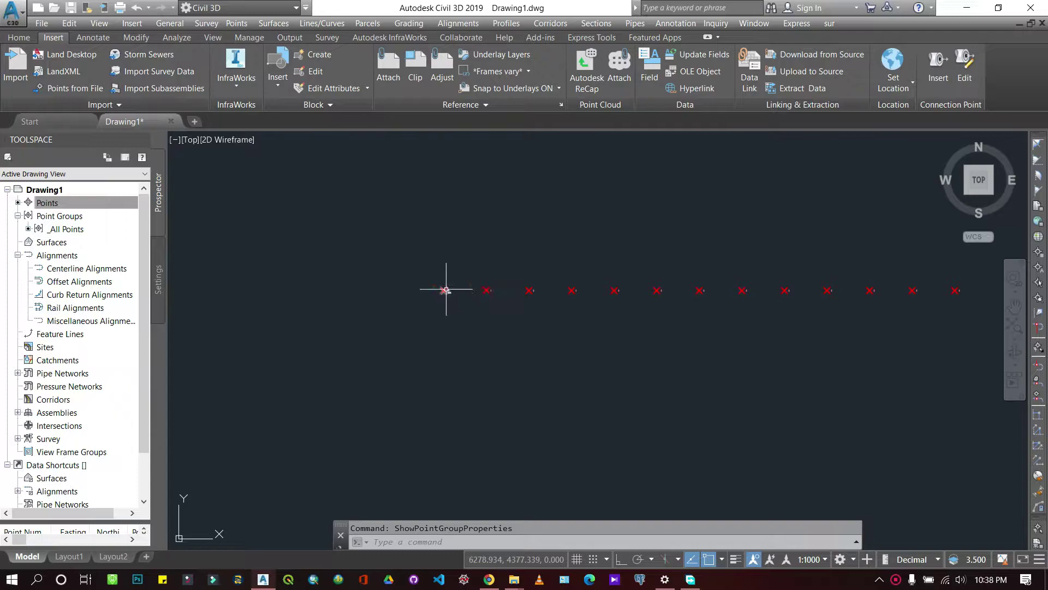
scroll(445, 290, "up", 10)
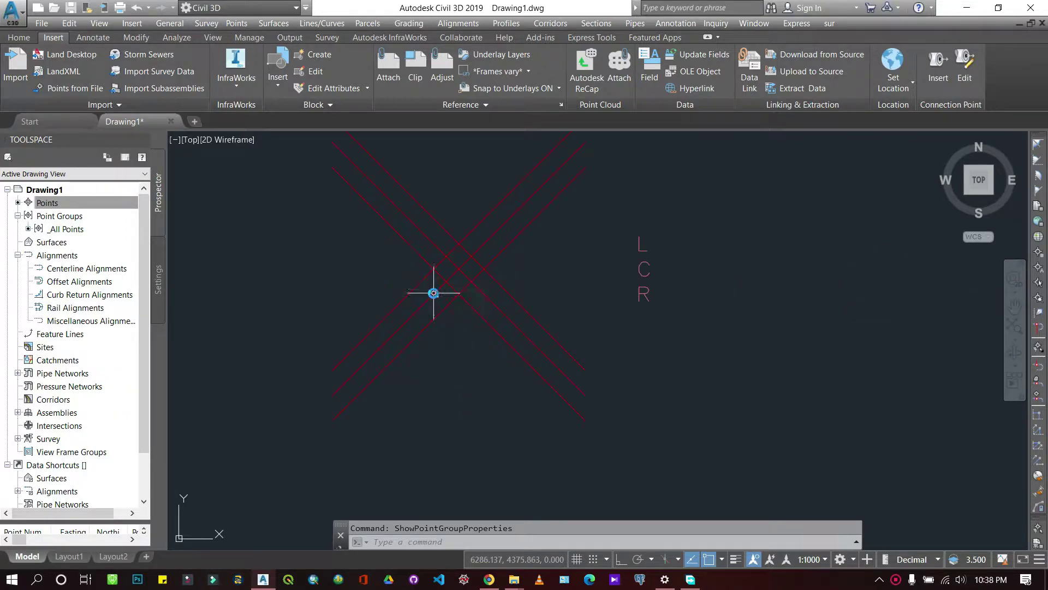
scroll(444, 274, "down", 8)
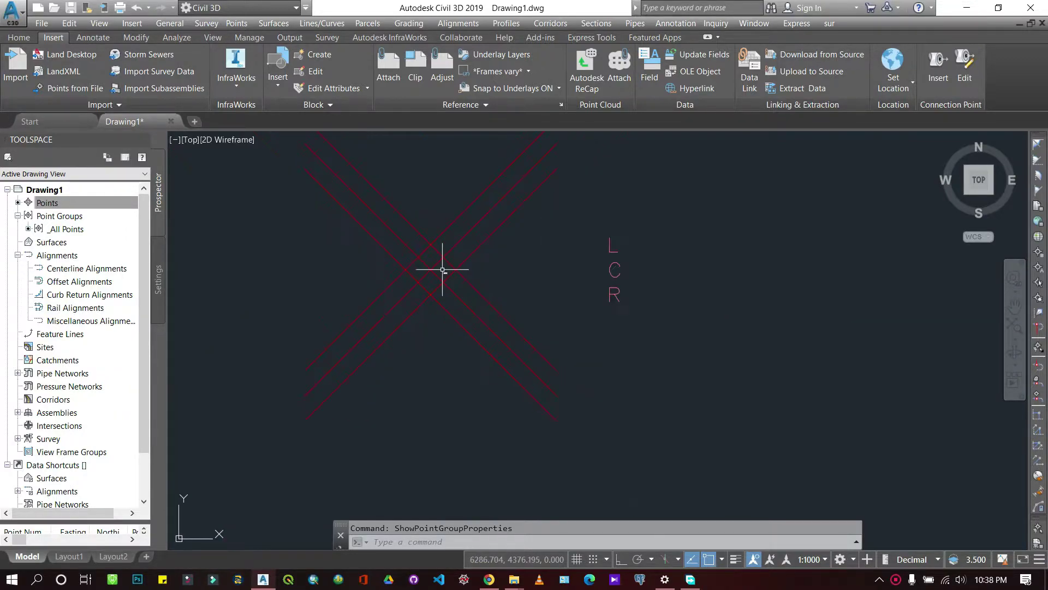
scroll(430, 276, "down", 8)
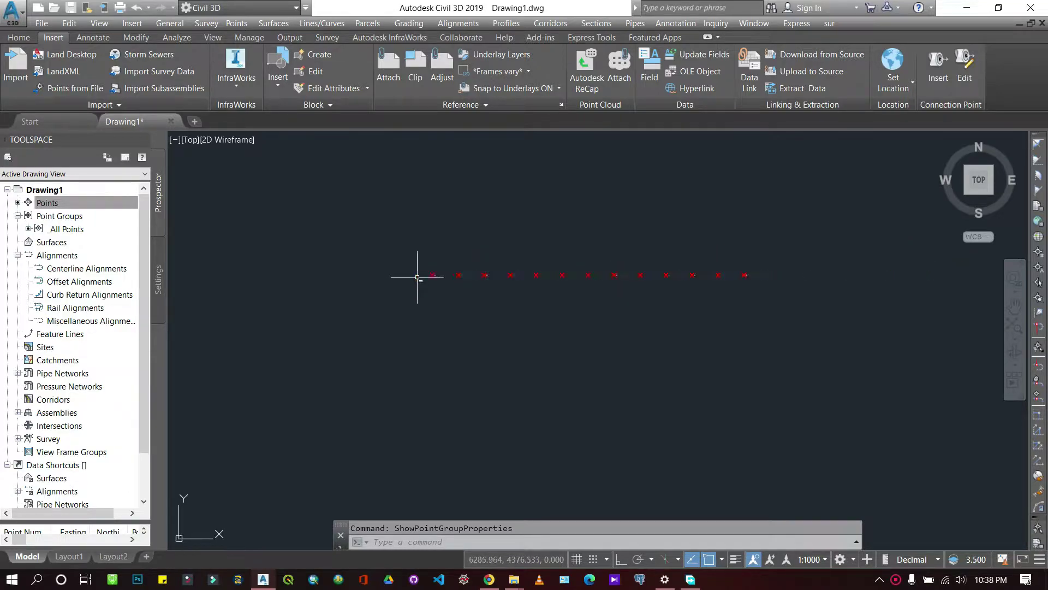
scroll(423, 275, "up", 8)
scroll(536, 225, "up", 10)
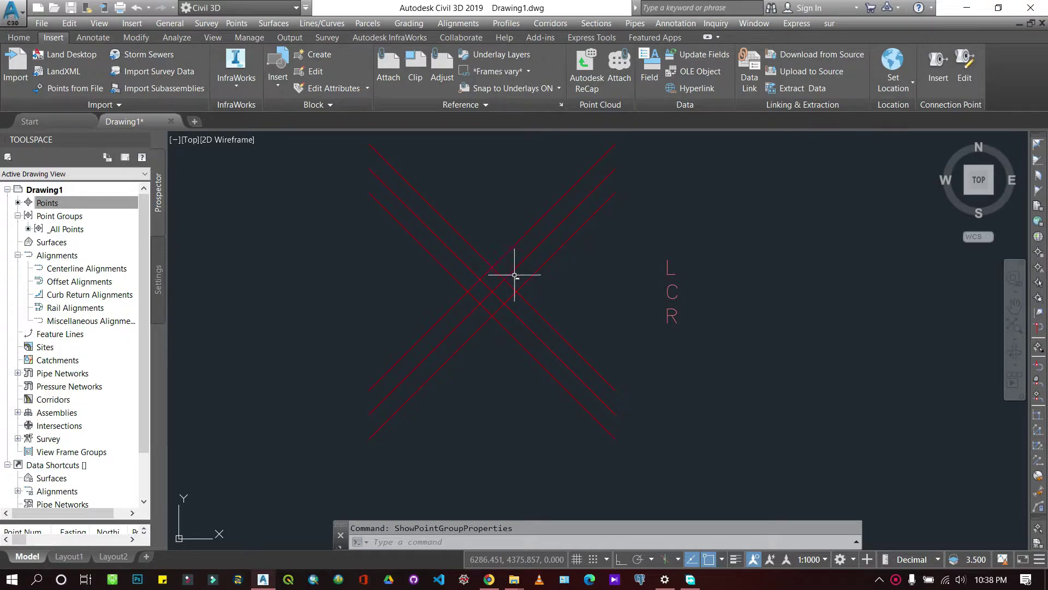
scroll(494, 265, "down", 4)
scroll(425, 289, "down", 10)
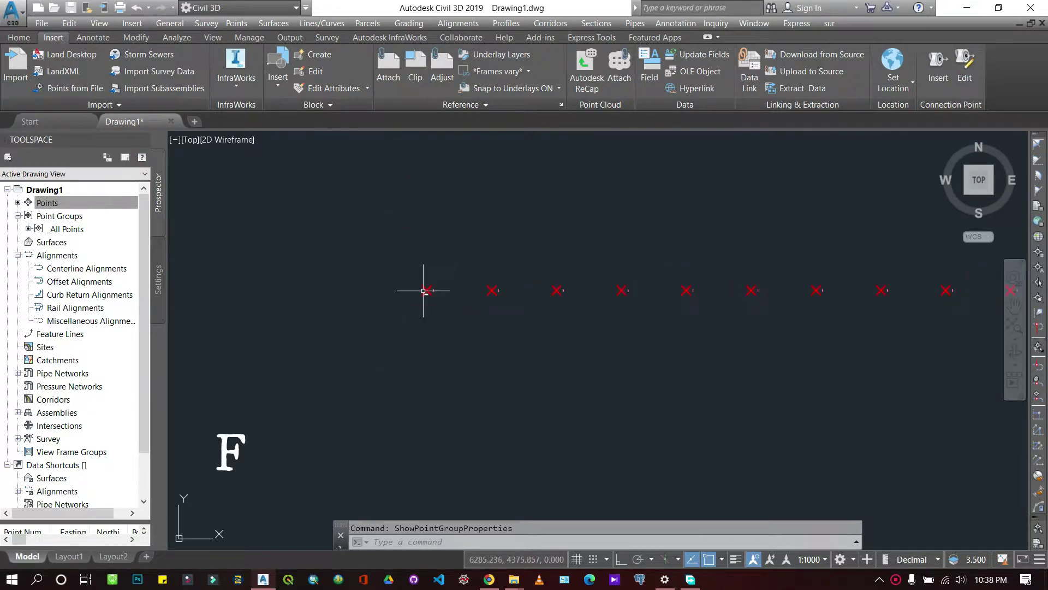
scroll(424, 290, "up", 10)
scroll(611, 268, "down", 8)
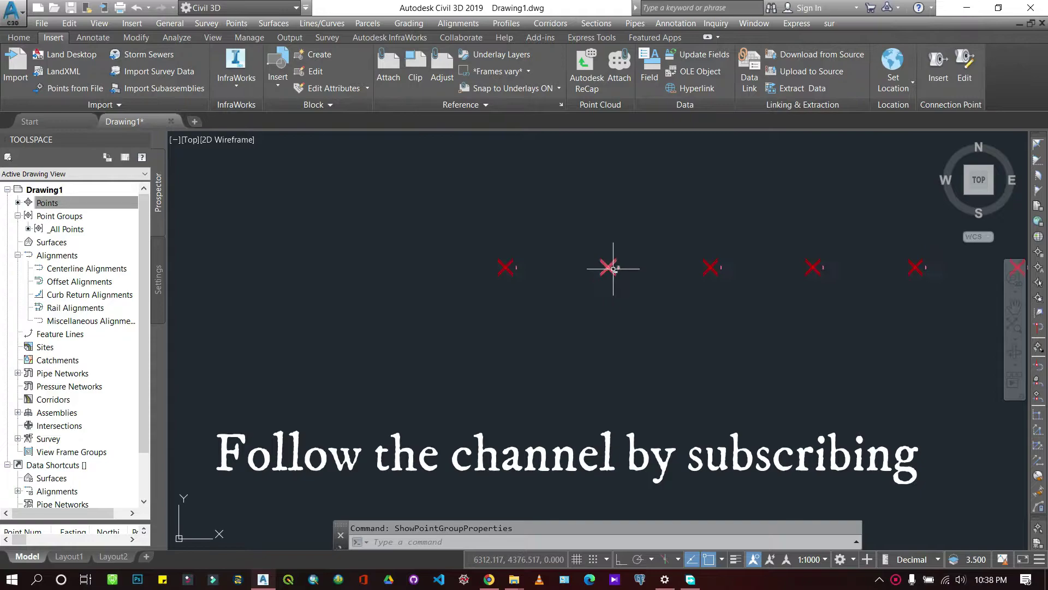
scroll(502, 268, "up", 8)
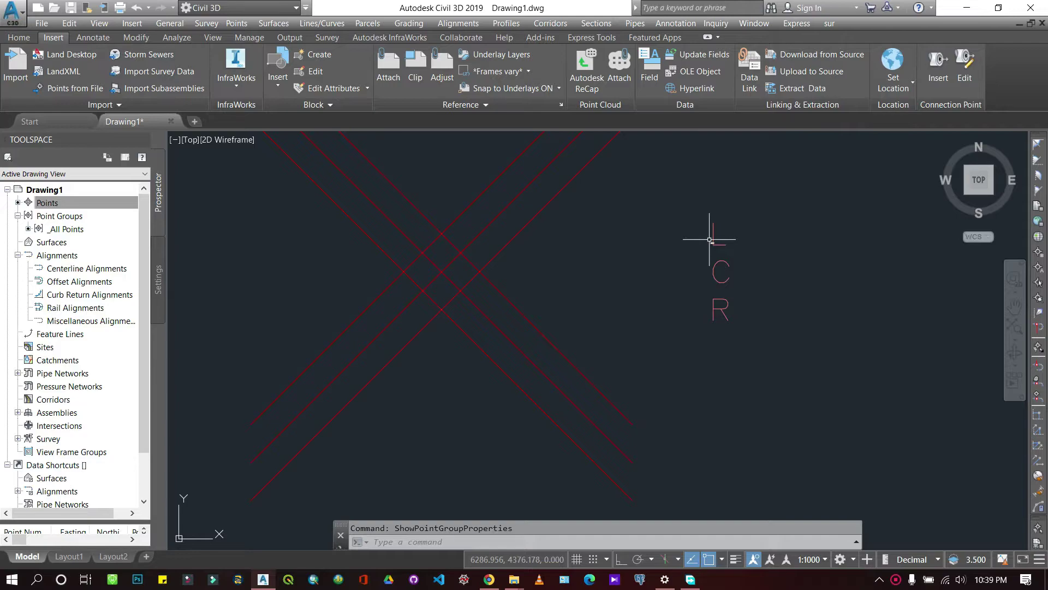
scroll(503, 253, "down", 2)
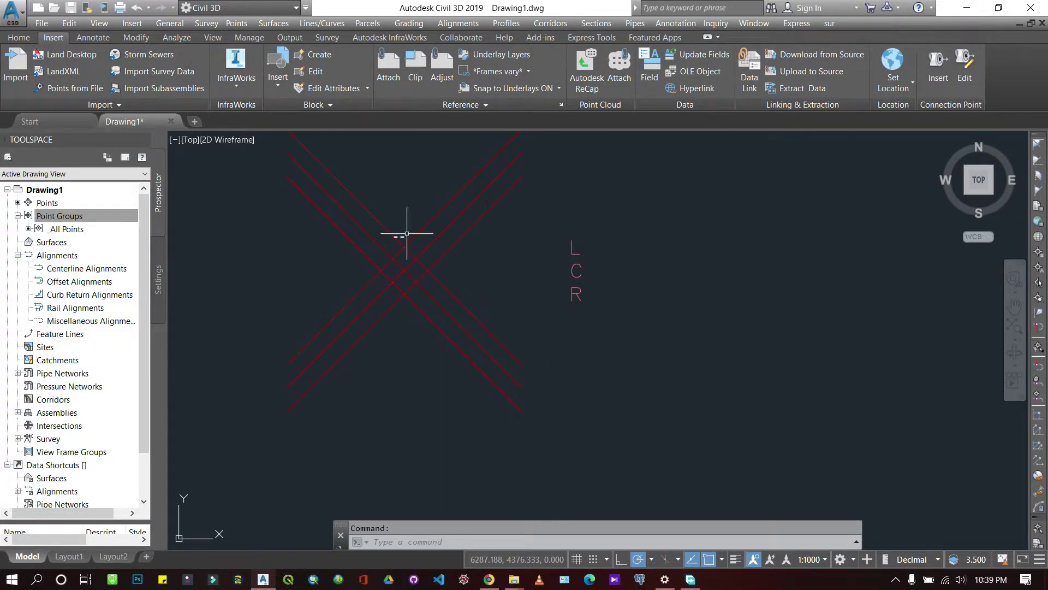
scroll(406, 233, "down", 6)
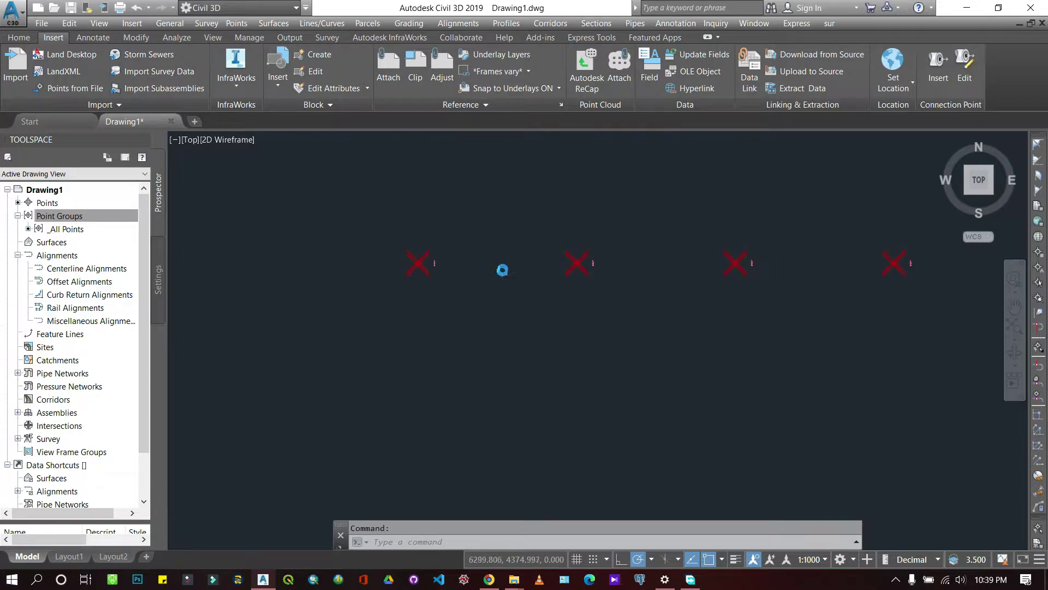
scroll(502, 270, "up", 3)
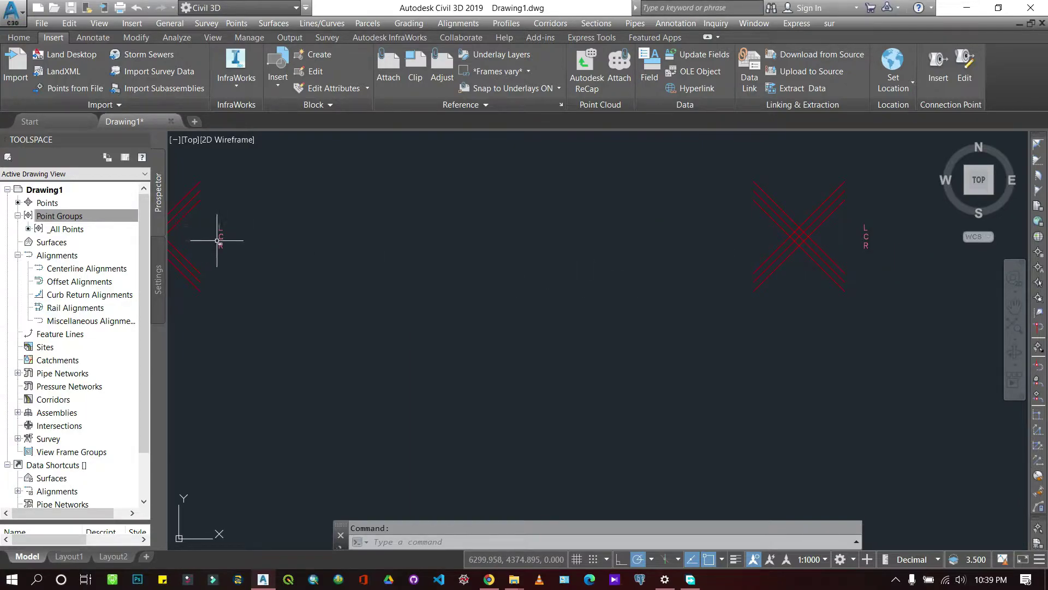
scroll(301, 279, "down", 2)
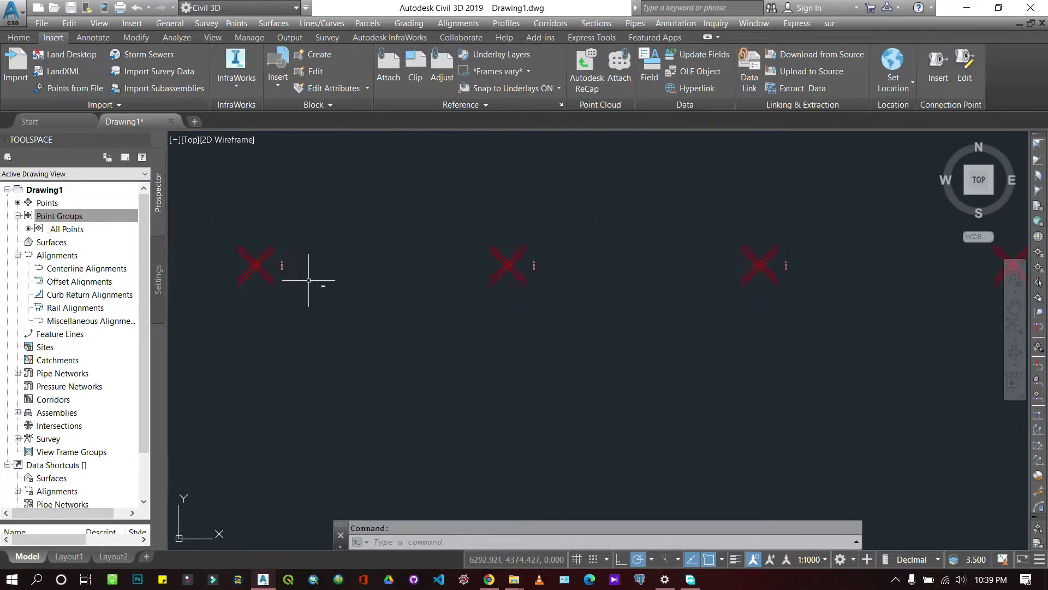
scroll(224, 263, "up", 2)
scroll(312, 271, "down", 1)
scroll(281, 287, "up", 3)
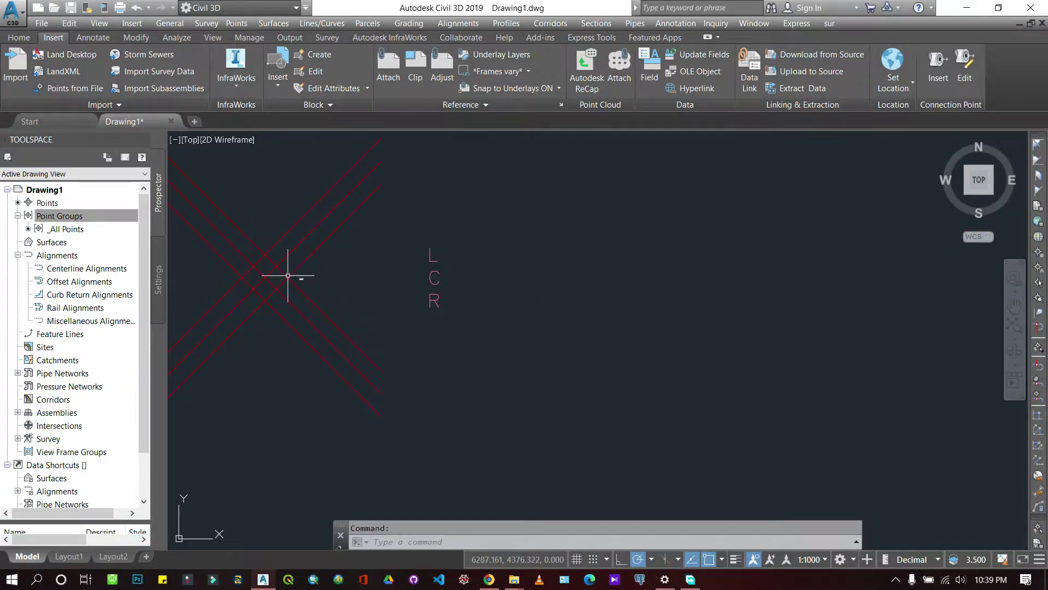
Step: Create a new point group named Left with the Description Only point label style
left_click(82, 219)
right_click(82, 219)
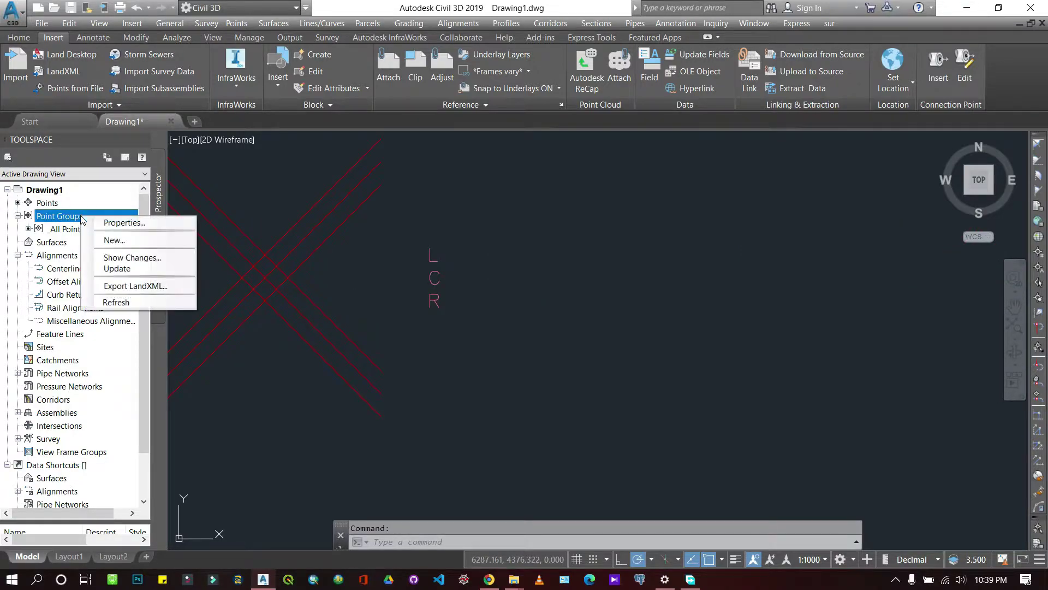
left_click(121, 242)
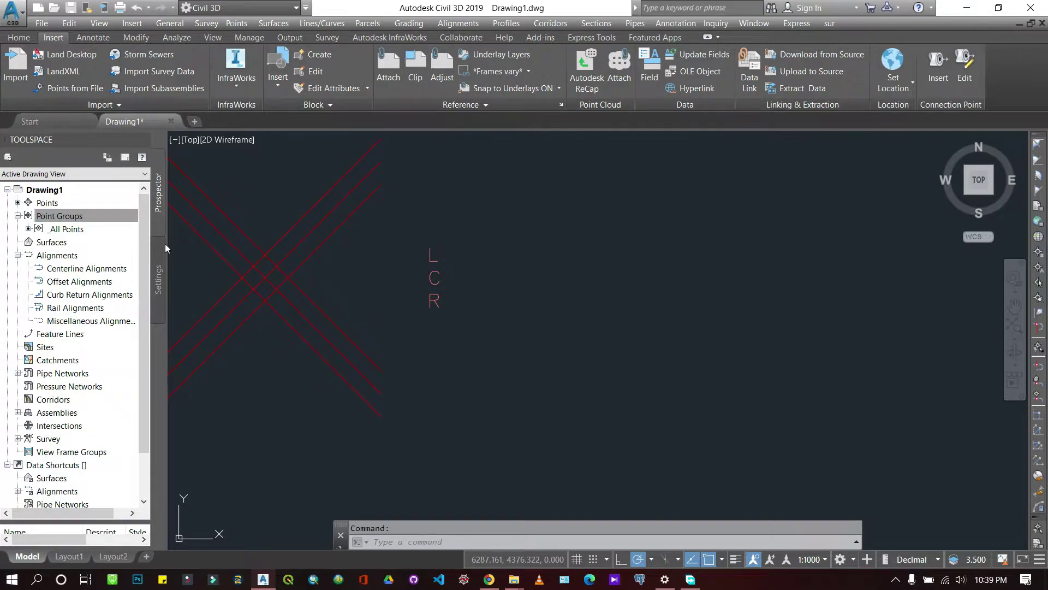
double_click(286, 208)
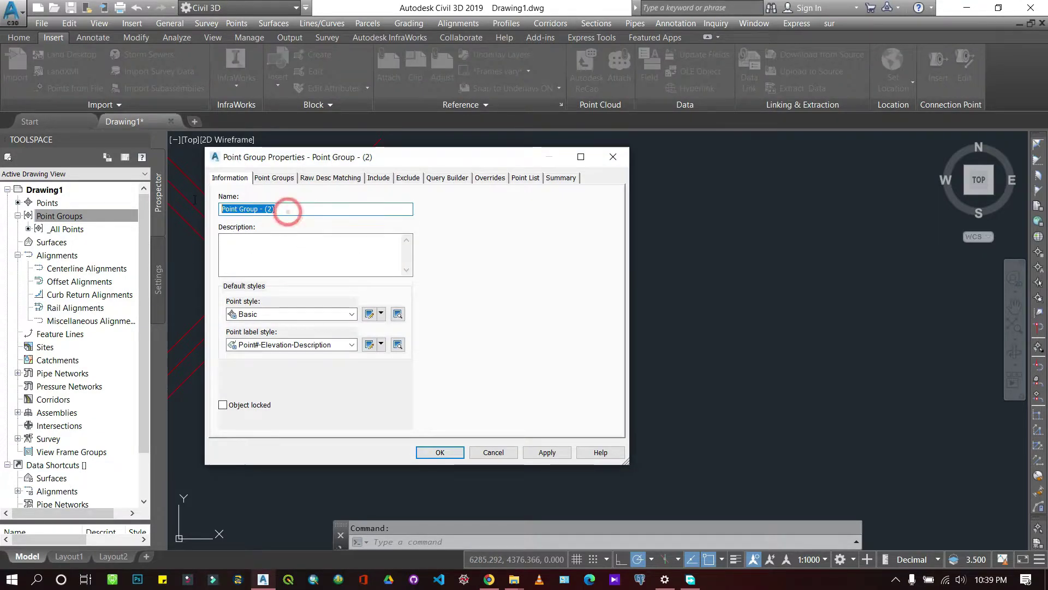
type("L")
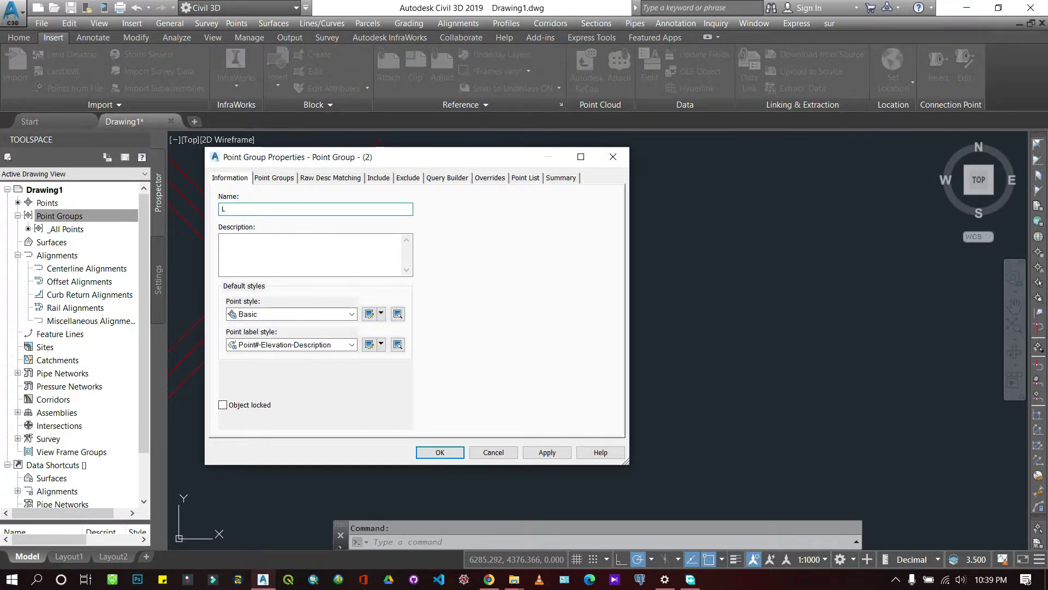
type("eft")
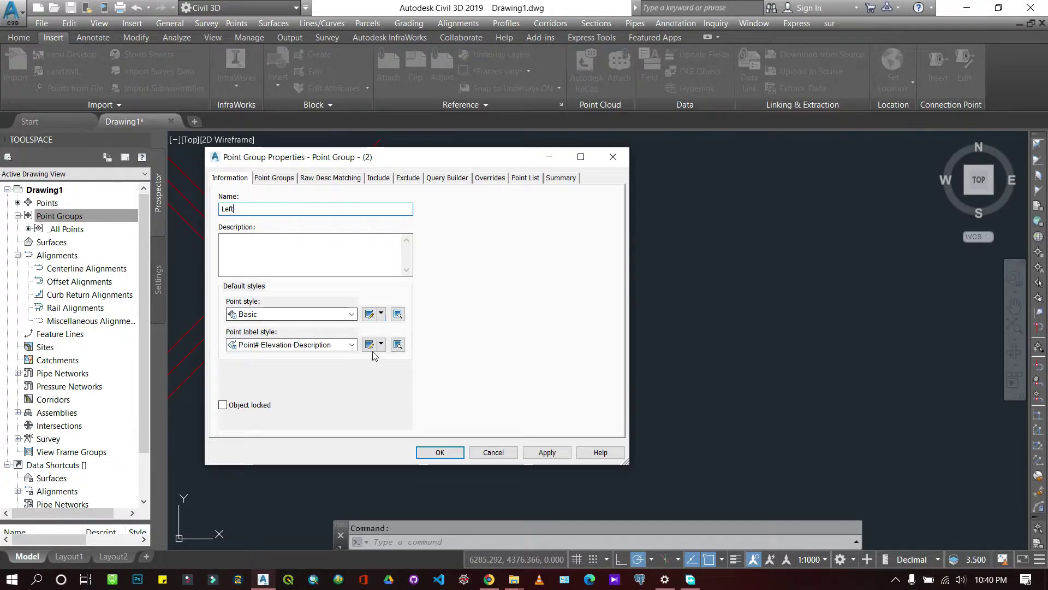
left_click(351, 344)
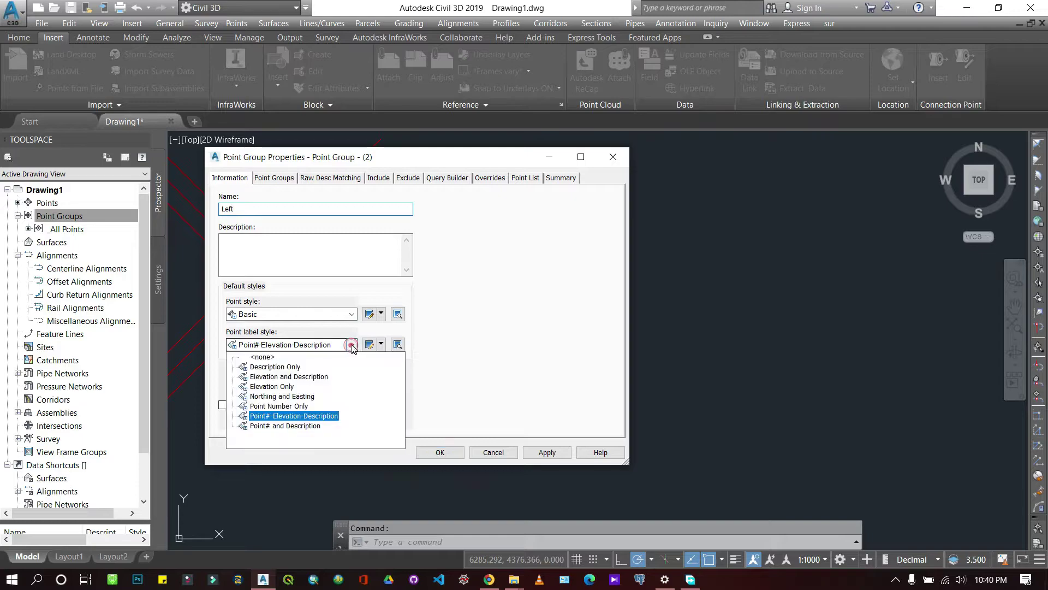
left_click(272, 372)
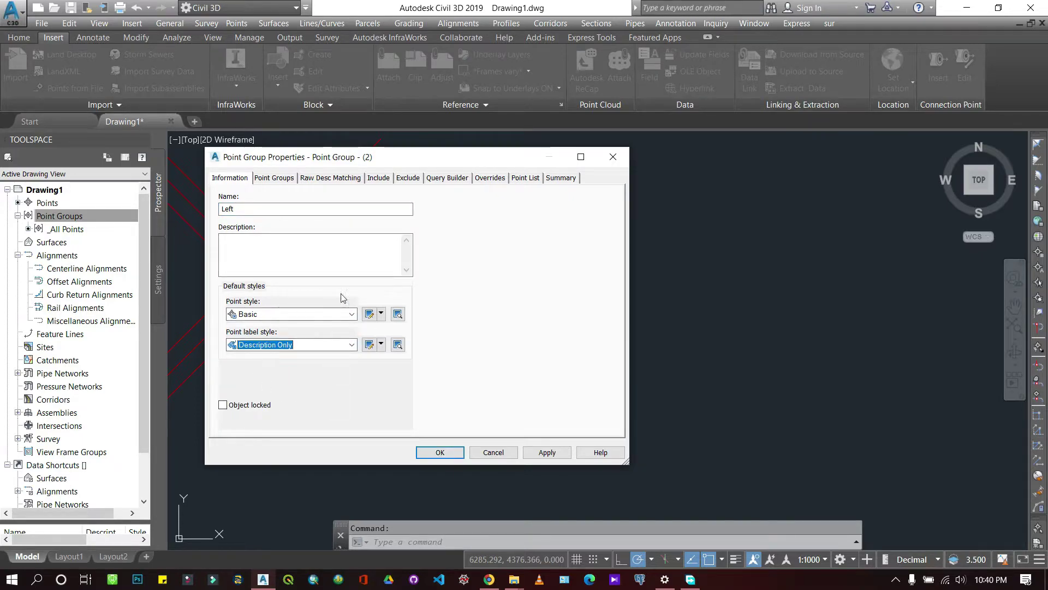
Step: Add the _All Points group as a source of the Left point group
left_click(275, 178)
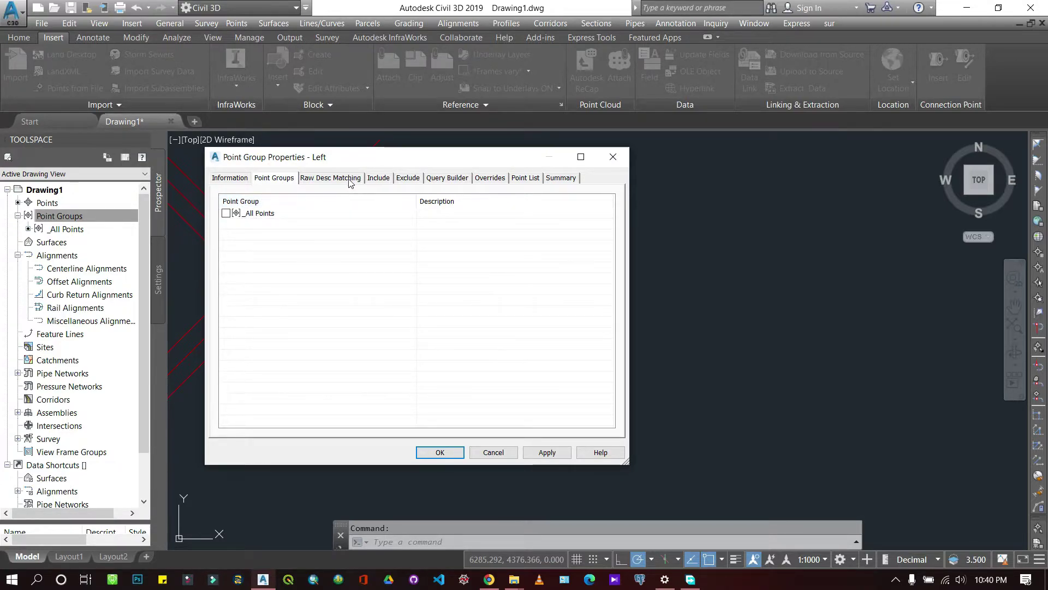
left_click(377, 179)
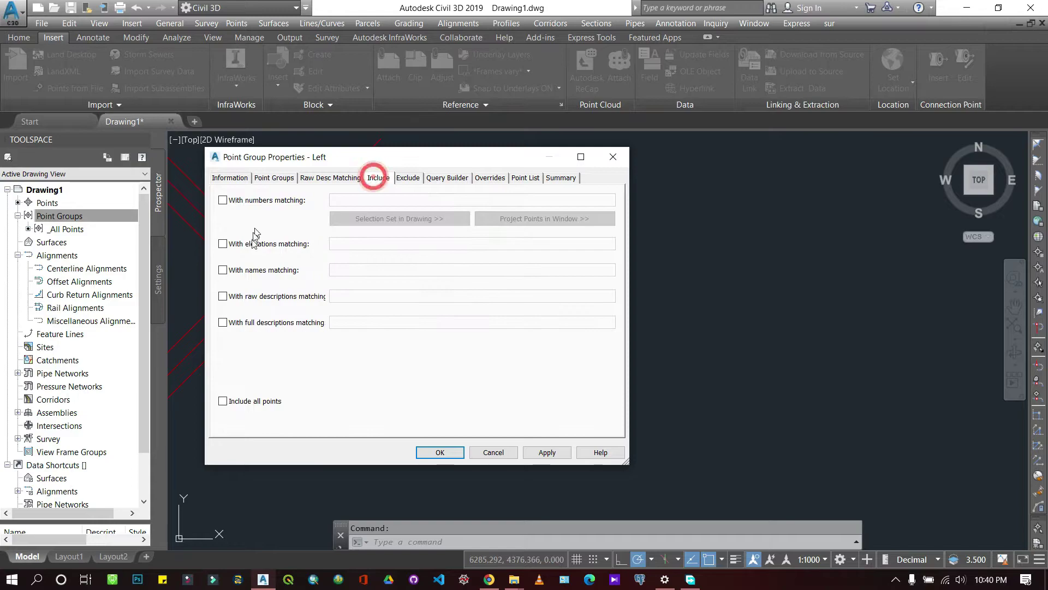
left_click(248, 200)
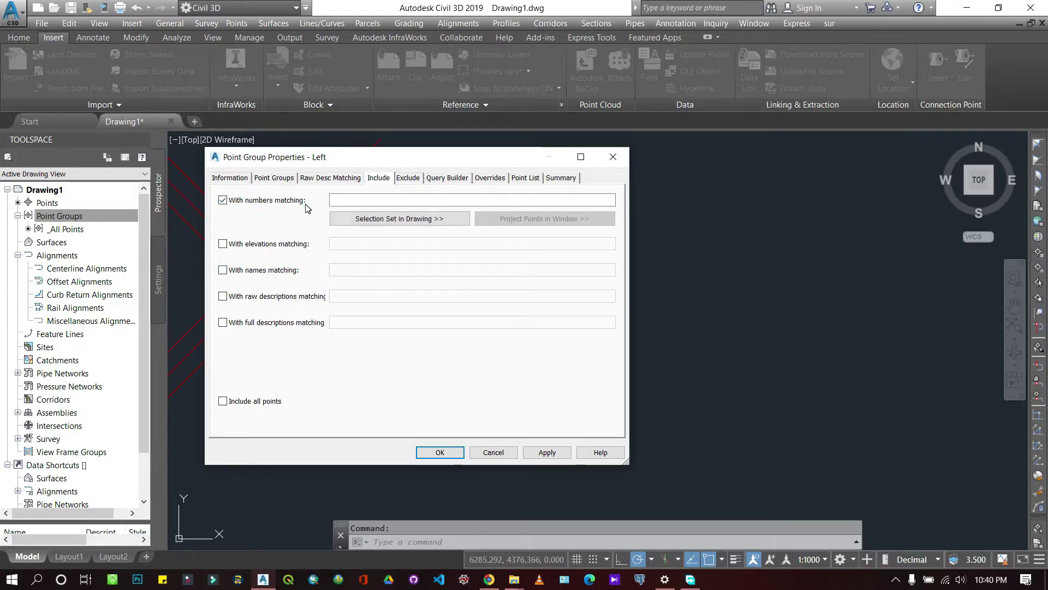
left_click(274, 178)
left_click(226, 213)
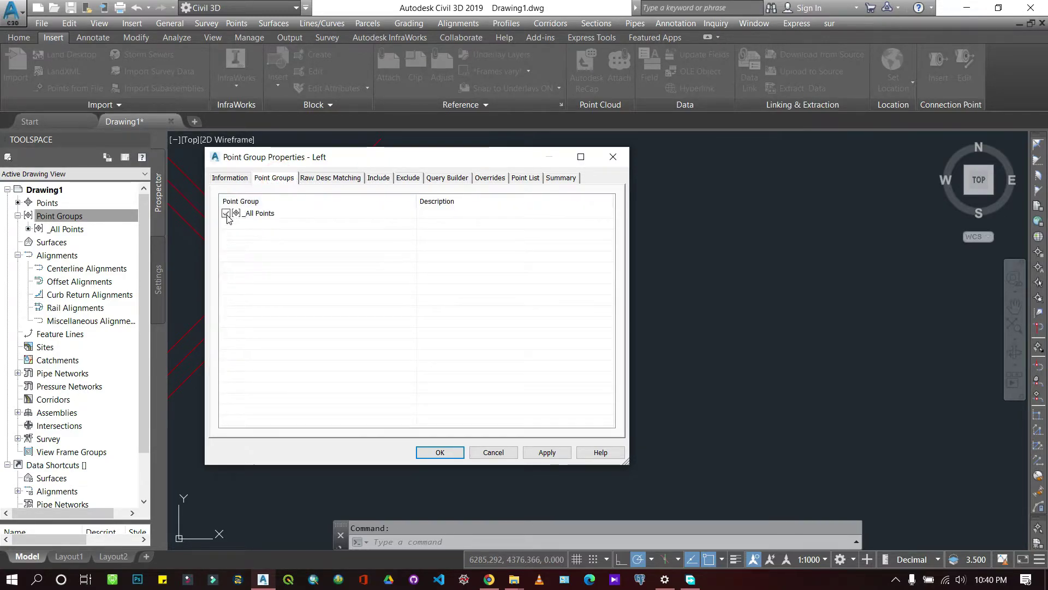
Step: Include points with raw descriptions matching L in the Left group and apply the change
left_click(377, 178)
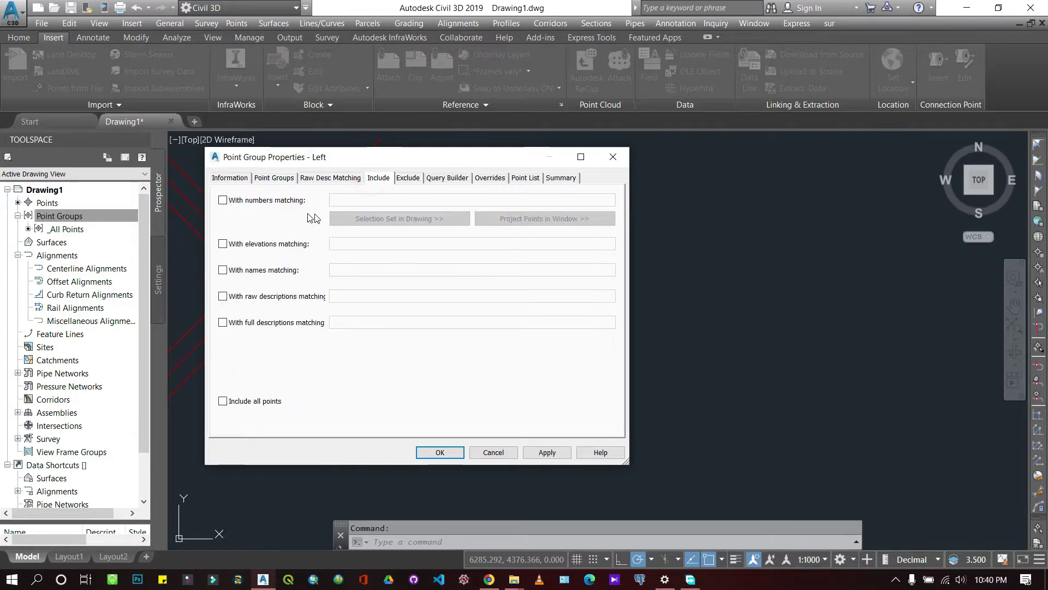
left_click(249, 298)
left_click(363, 295)
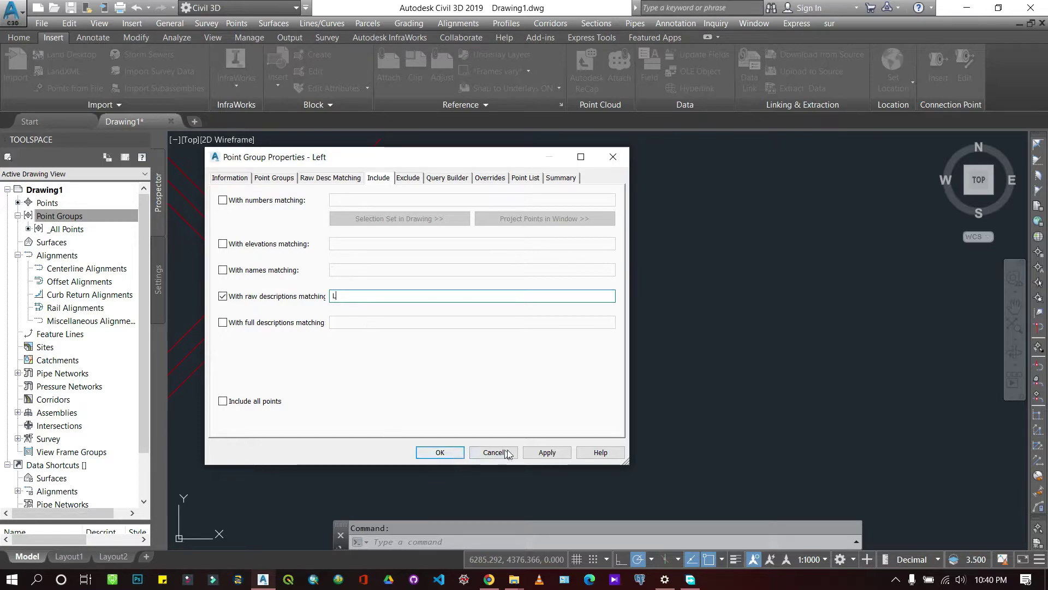
left_click(536, 451)
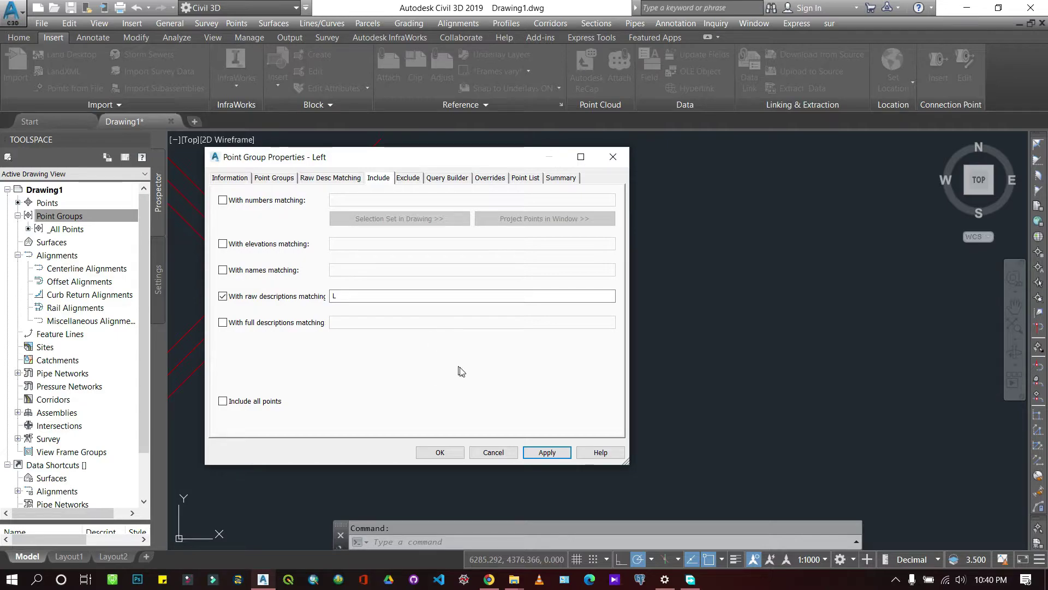
Step: Review the Left group's point list and remove the _All Points group from its sources, applying the change
left_click(532, 179)
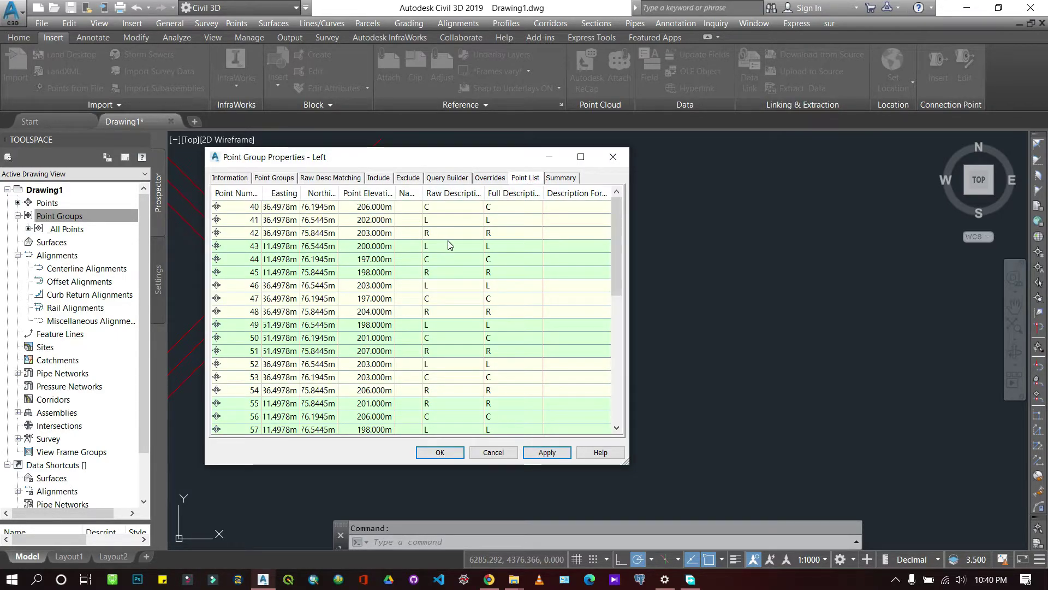
scroll(453, 244, "down", 8)
scroll(472, 247, "up", 8)
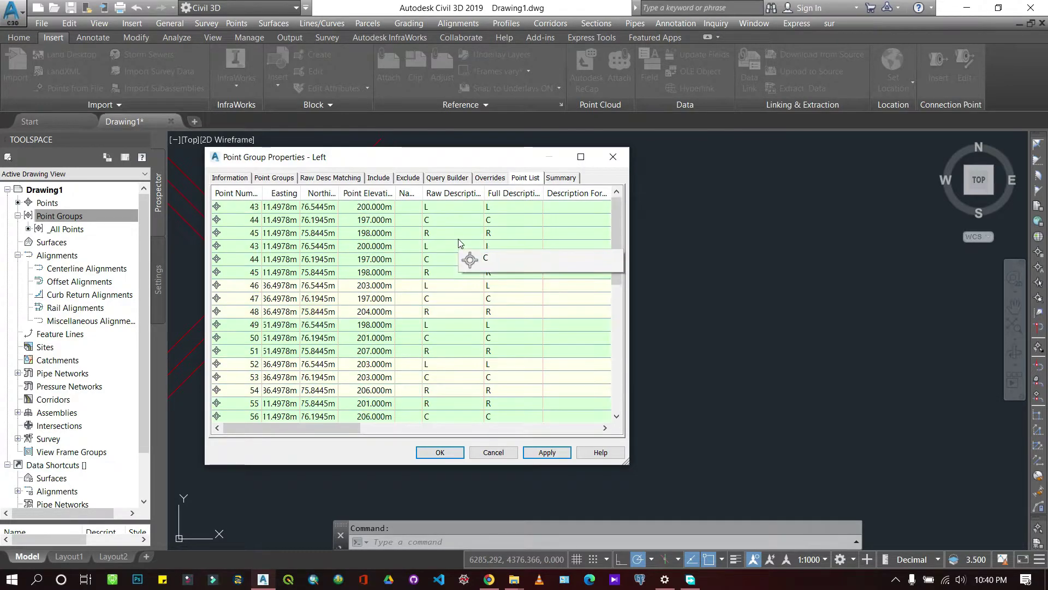
left_click(272, 180)
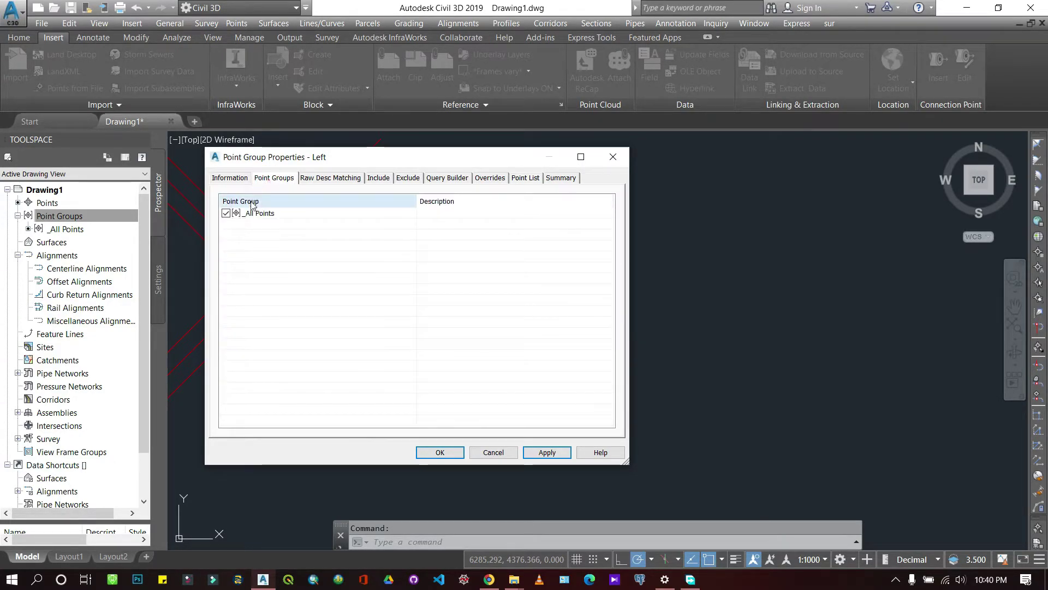
left_click(226, 213)
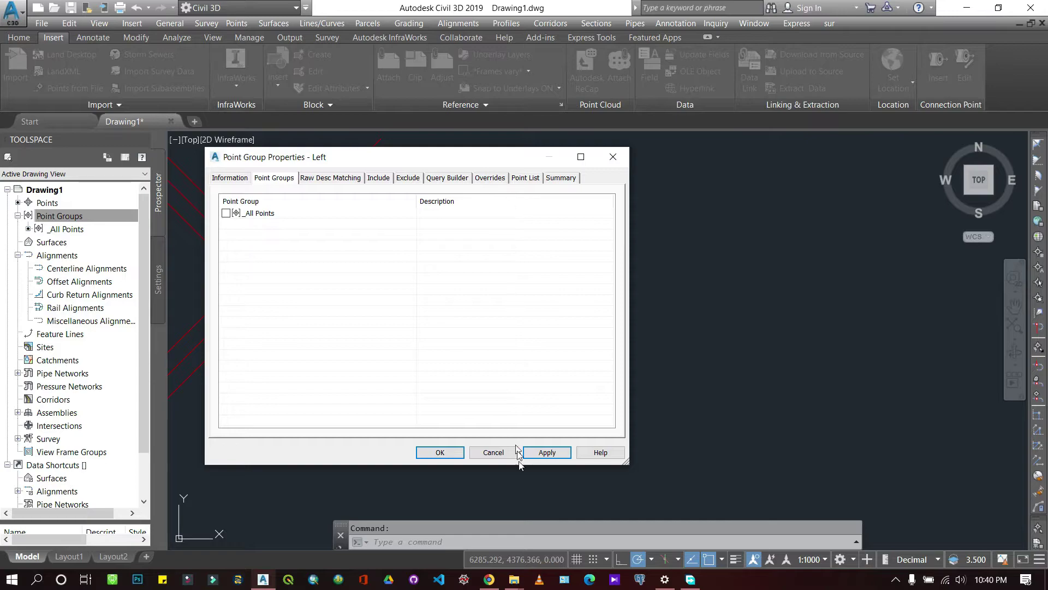
left_click(547, 453)
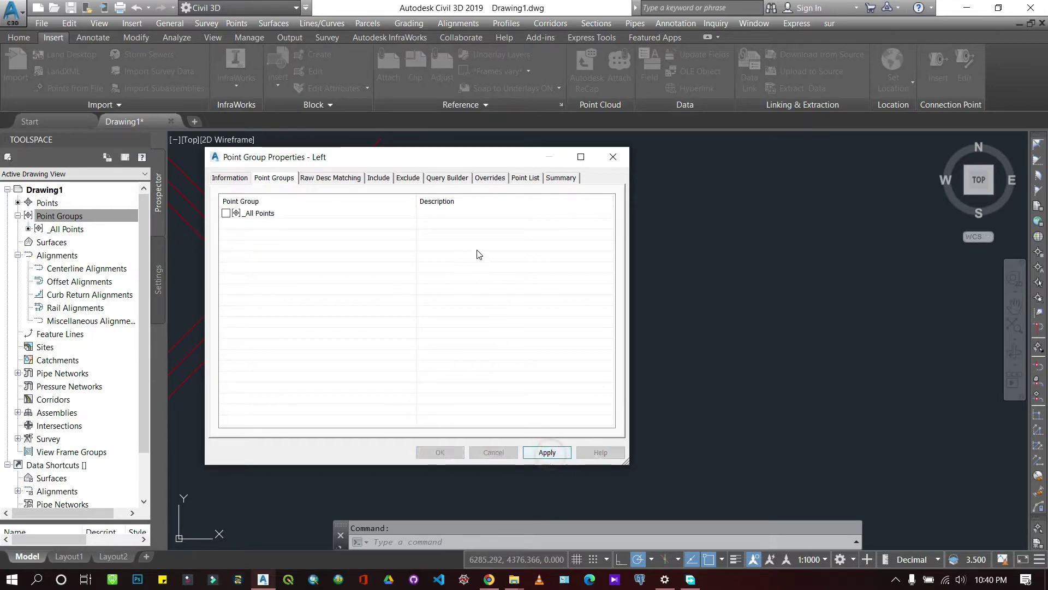
Step: Check the Left group's filtered point list and return to its general name and style information
left_click(524, 177)
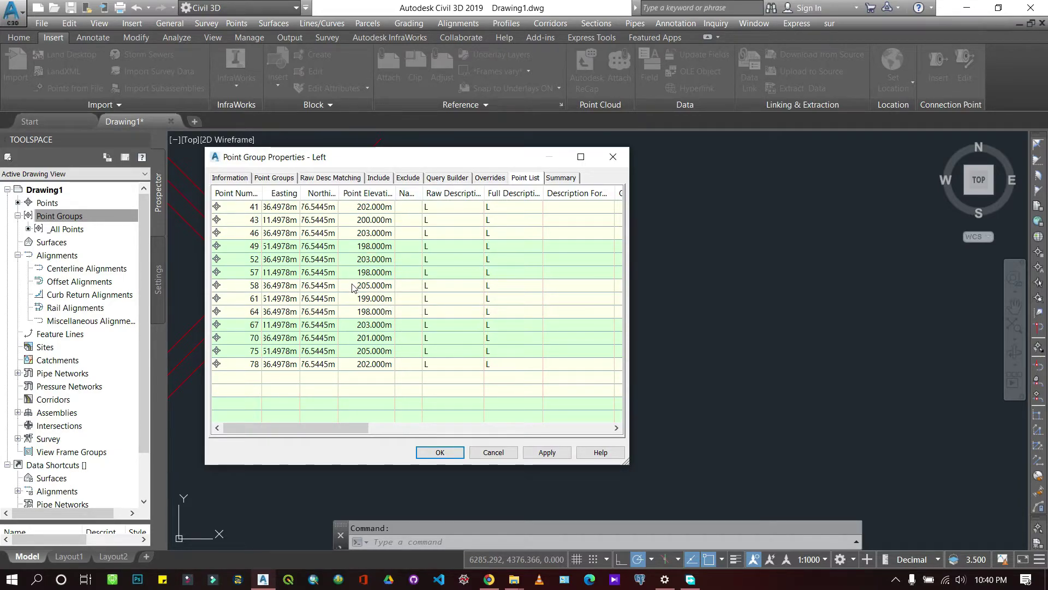
left_click(229, 177)
double_click(227, 209)
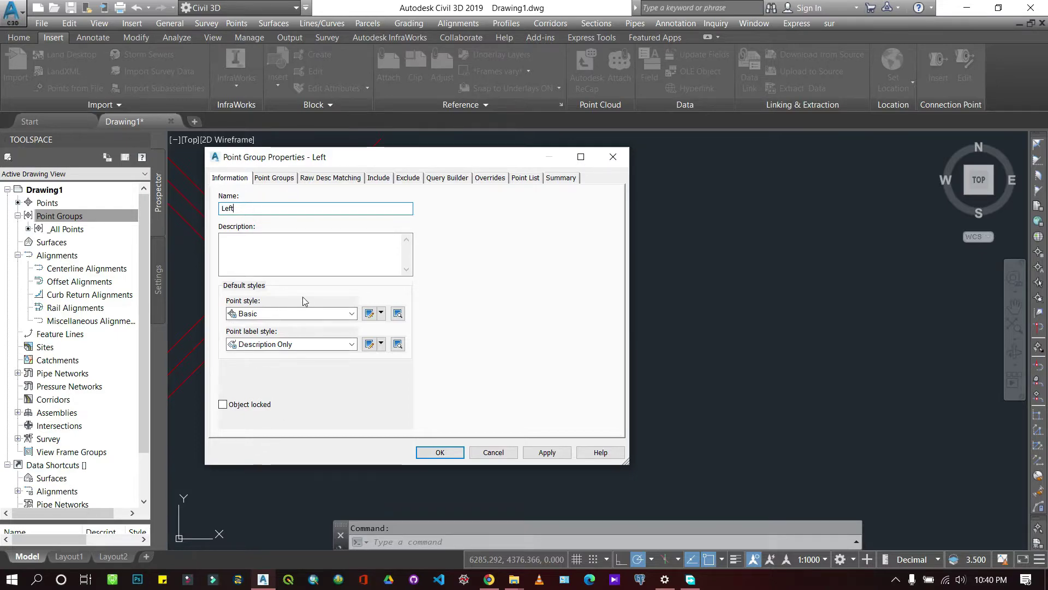
Step: Recheck the Left group's source groups and its raw description filter L, and finish creating the group
left_click(274, 178)
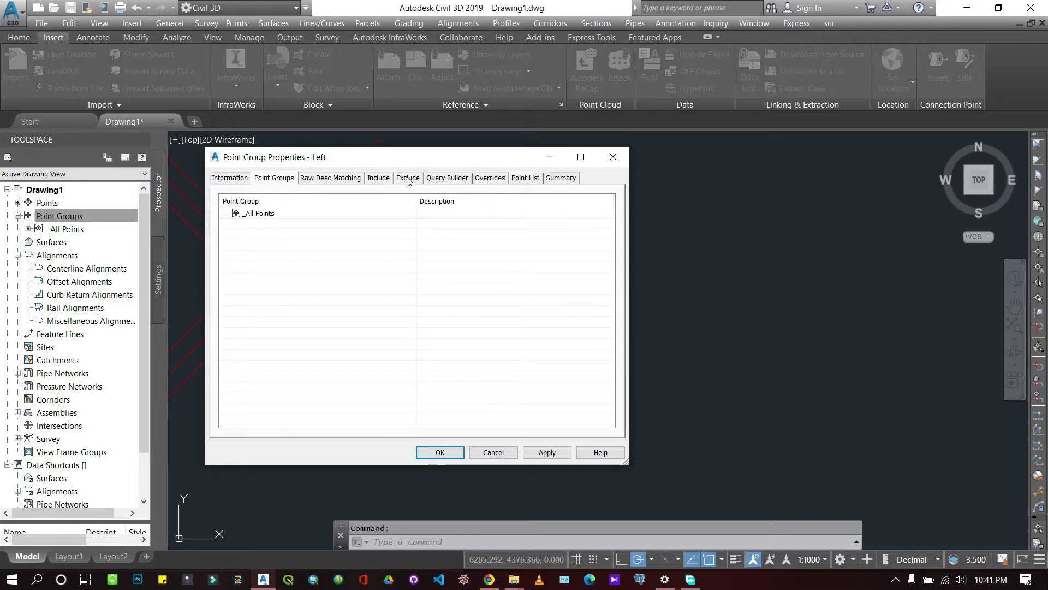
left_click(381, 178)
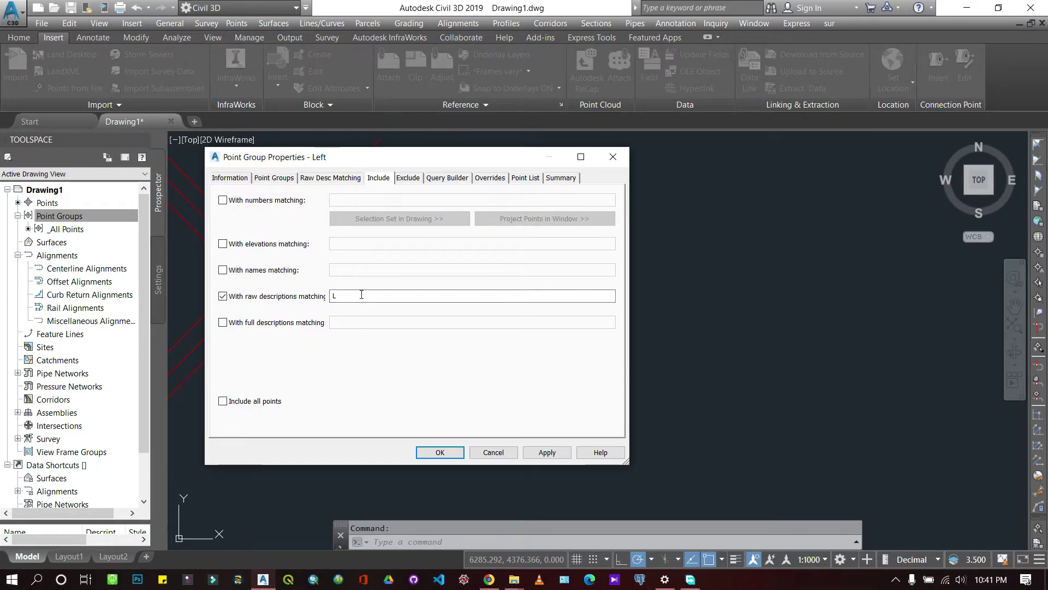
left_click(358, 295)
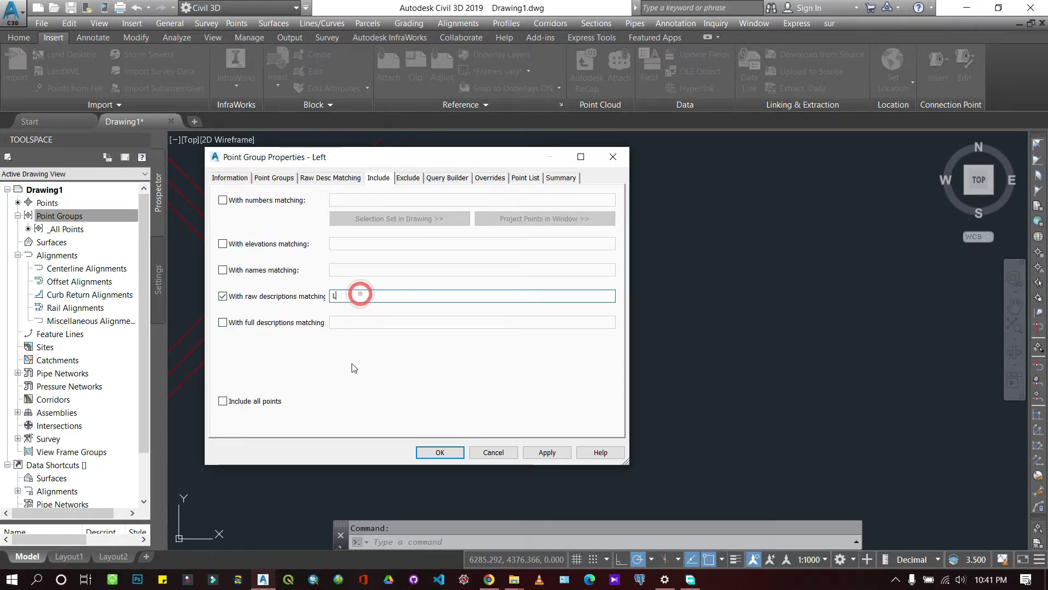
left_click(439, 453)
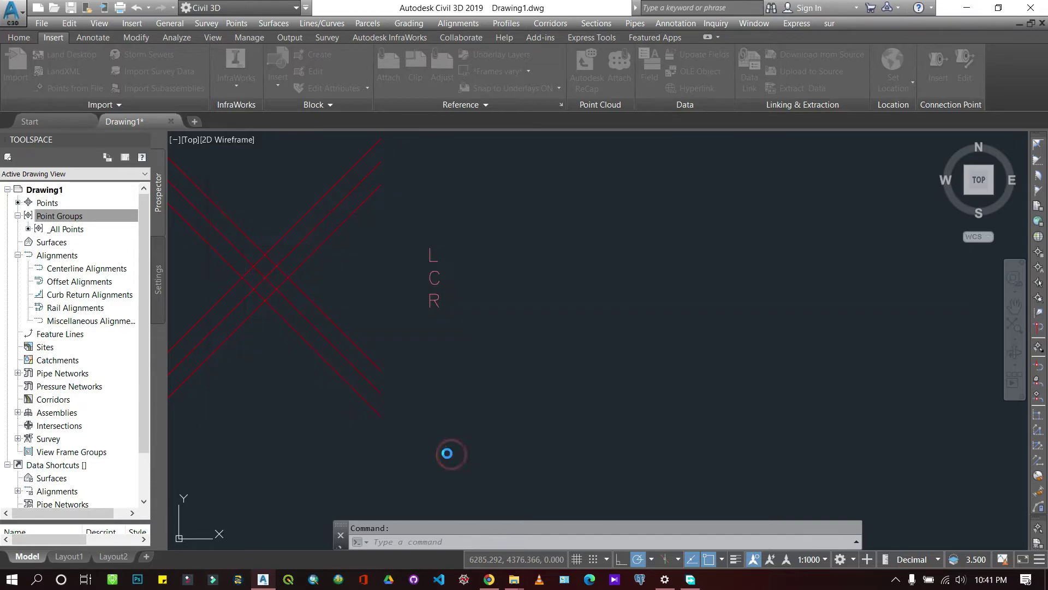
Step: Start a new point group and name it Center
right_click(59, 223)
left_click(98, 243)
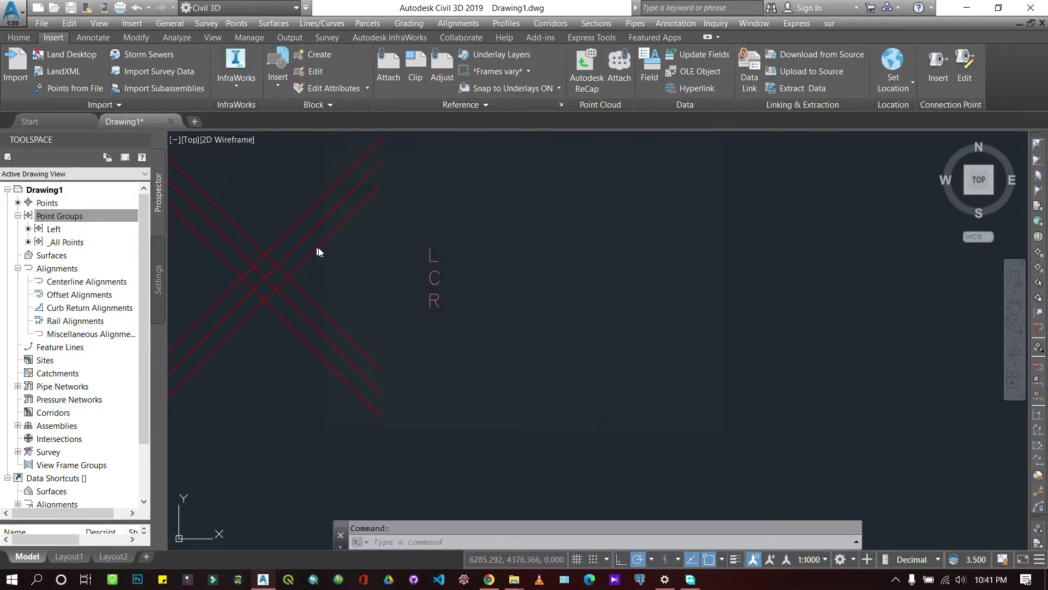
left_click(323, 203)
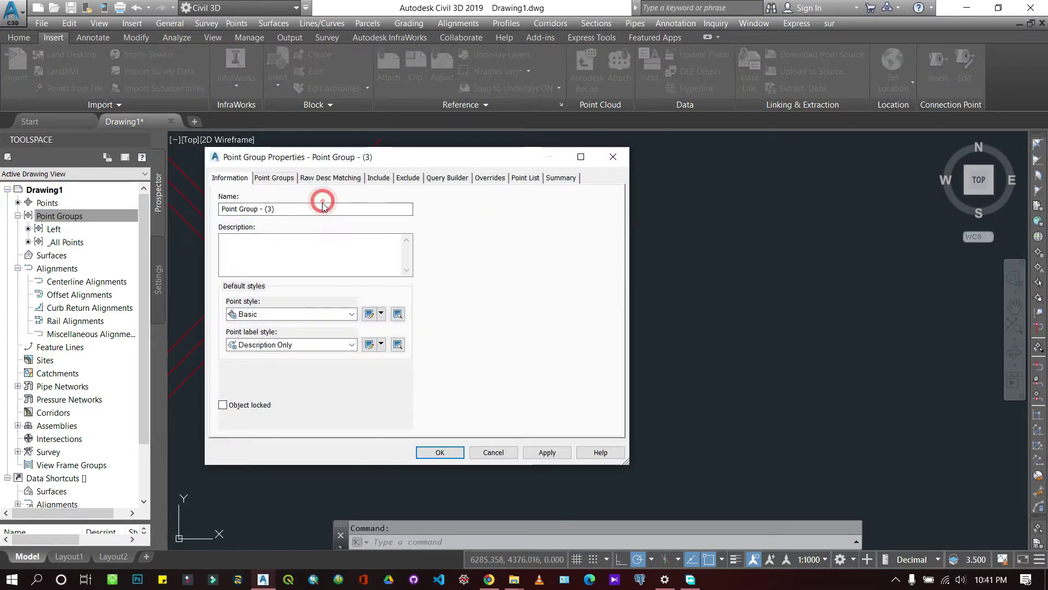
triple_click(323, 205)
key("BackSpace")
type("Center")
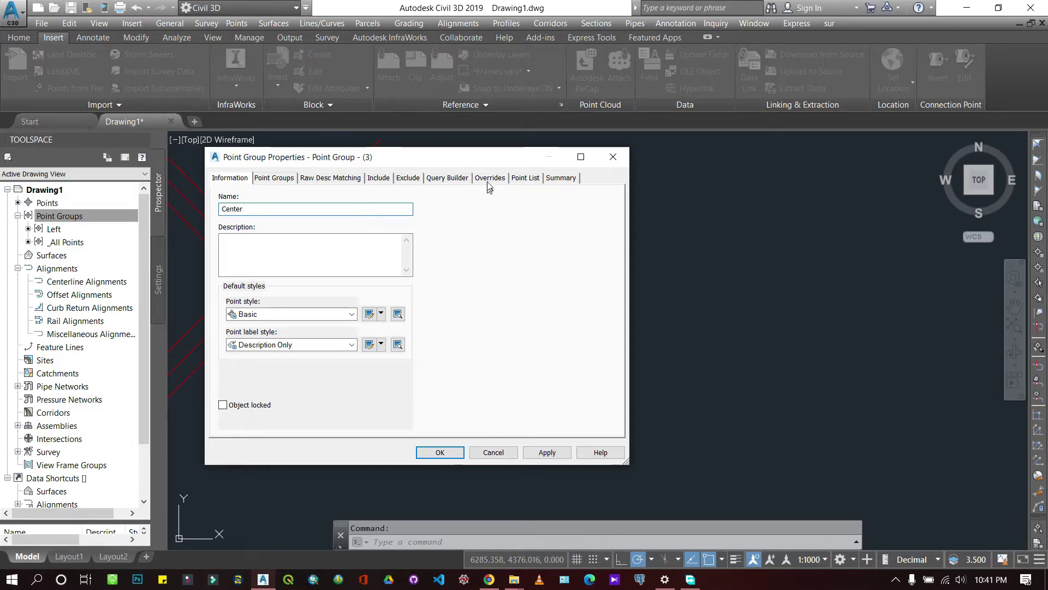
Step: Include points with raw descriptions matching C in the Center group and finish creating it
left_click(387, 178)
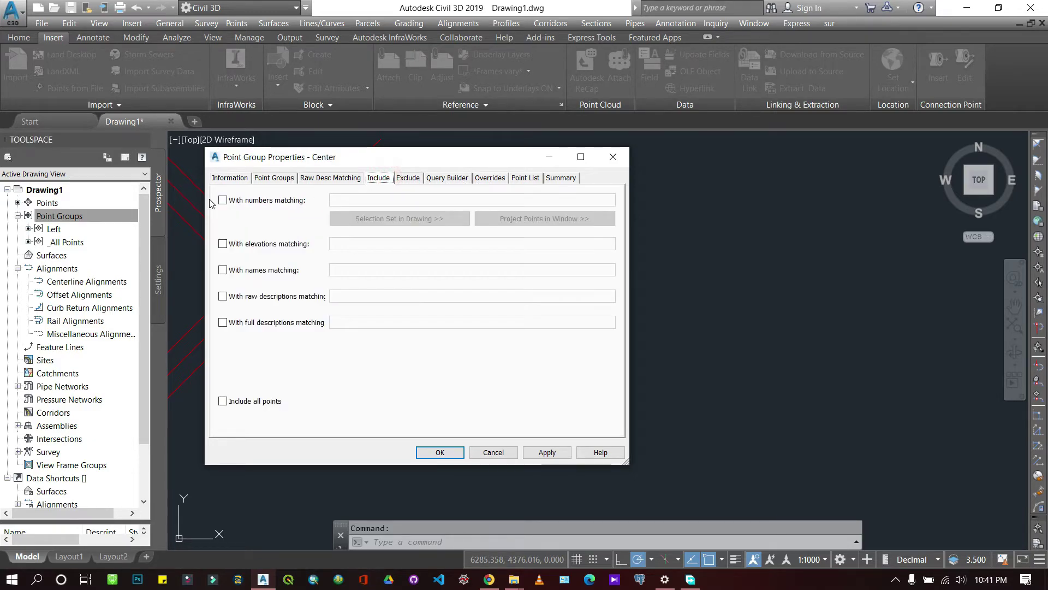
left_click(223, 296)
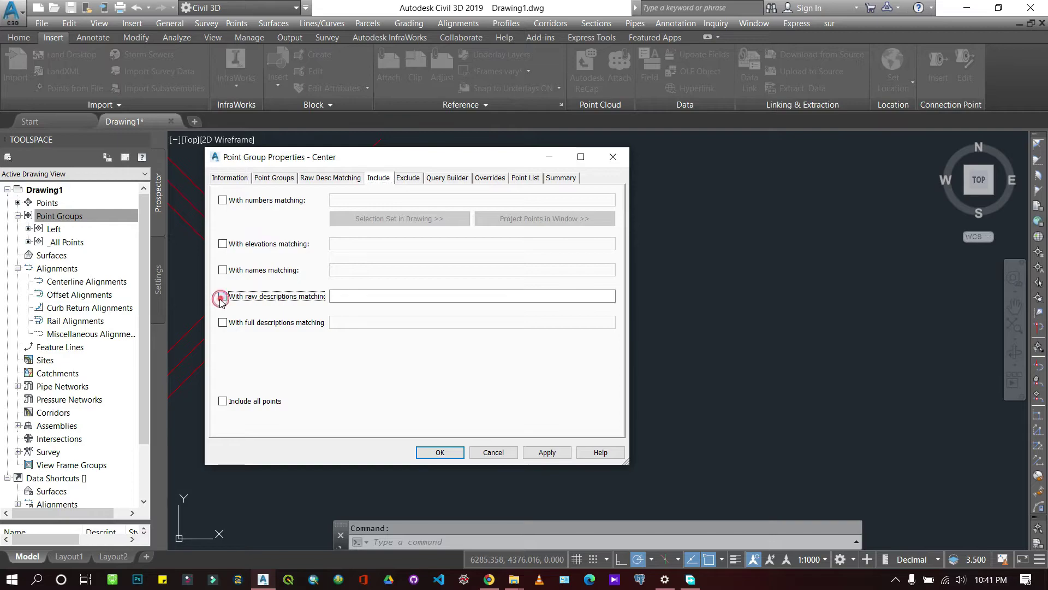
left_click(340, 294)
type("C")
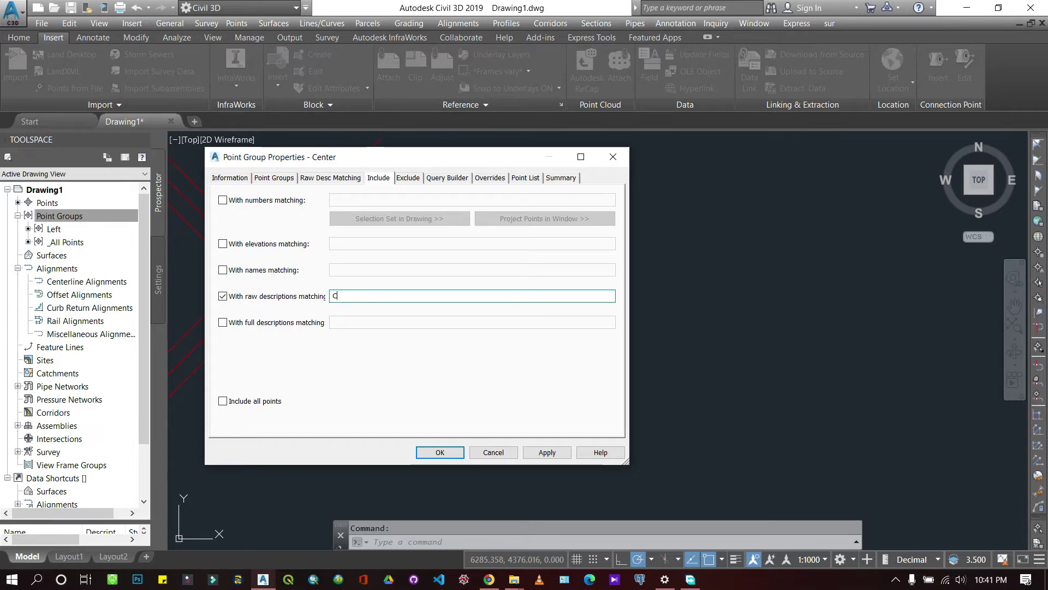
left_click(540, 455)
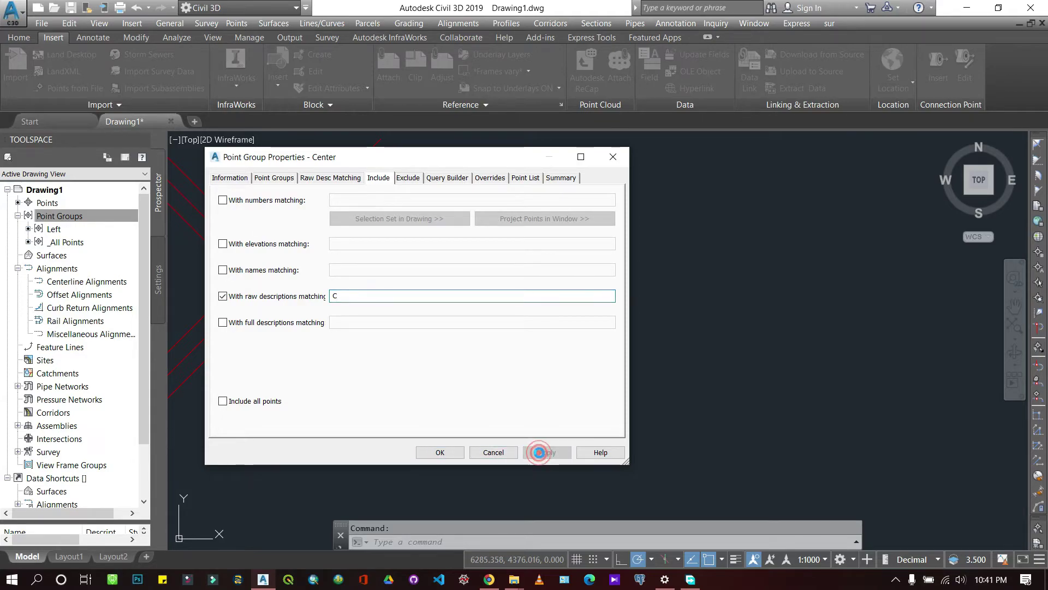
left_click(439, 454)
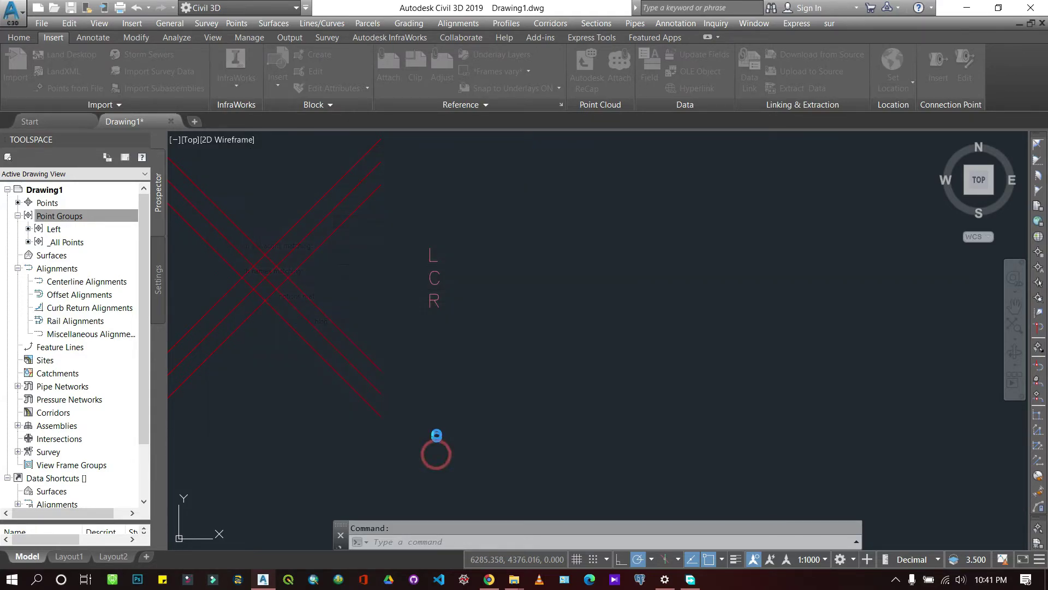
Step: Start another new point group and name it Right
right_click(70, 220)
left_click(94, 239)
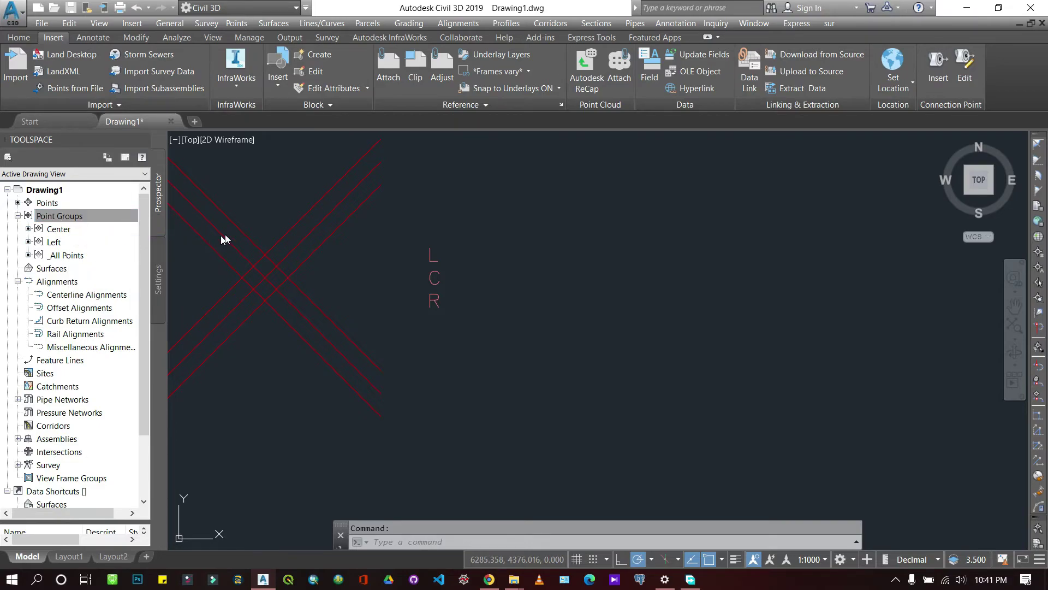
left_click_drag(292, 210, 216, 210)
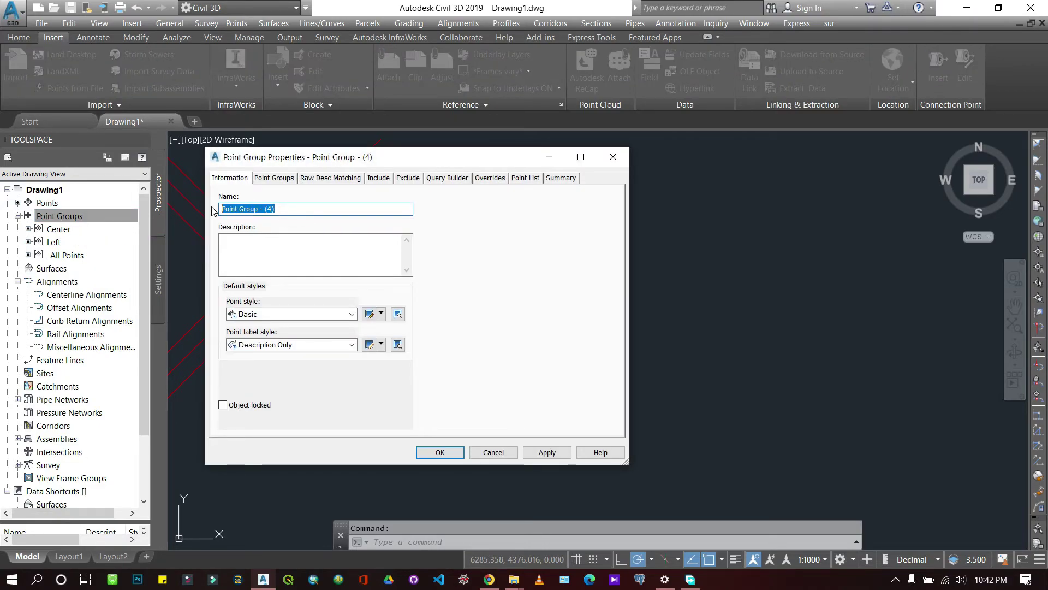
type("Right")
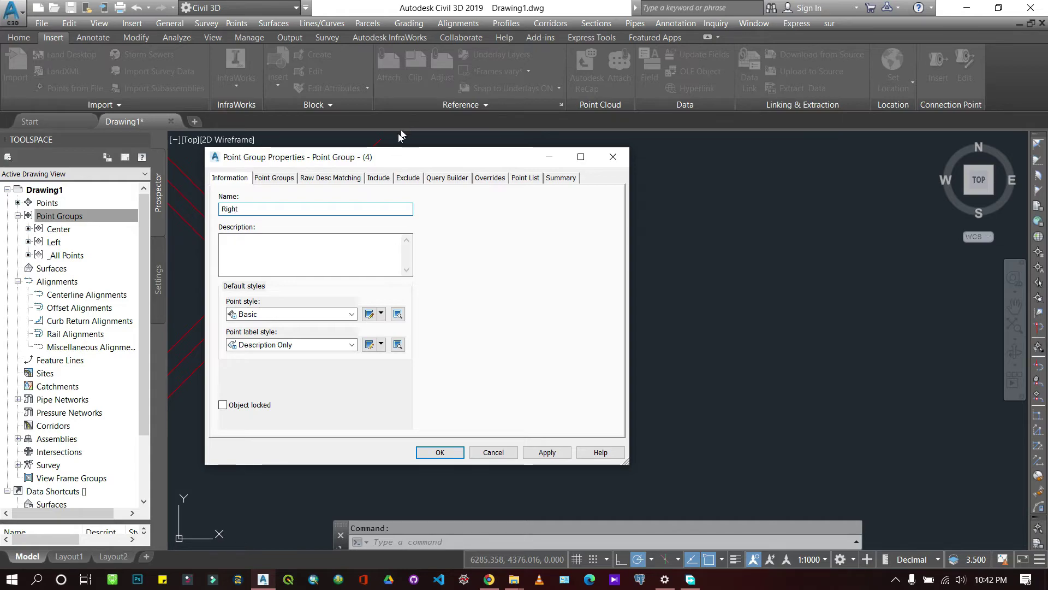
Step: Include points with raw descriptions matching R in the Right group and finish creating it
left_click(387, 177)
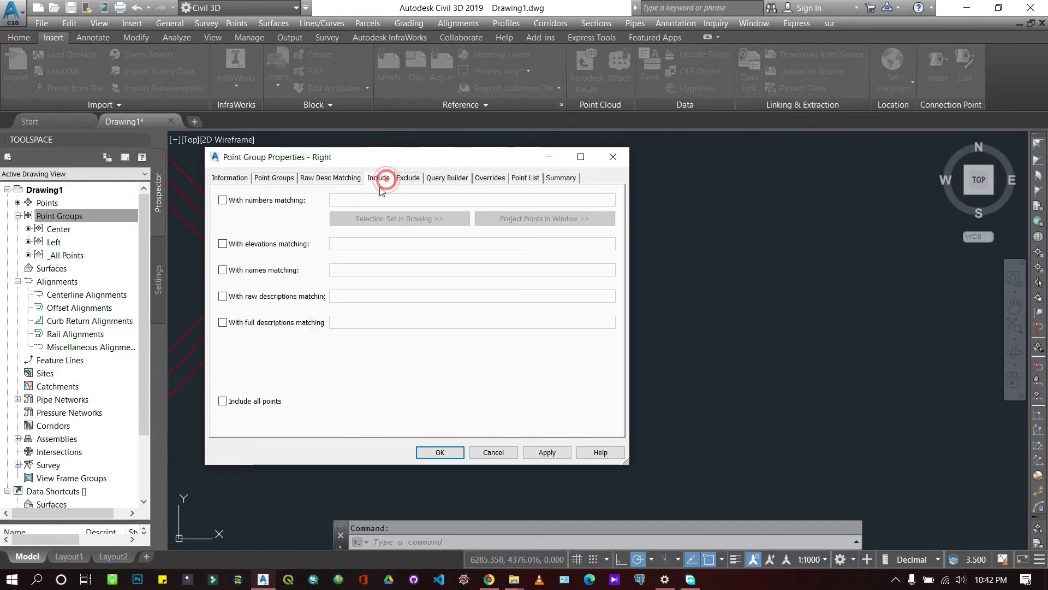
left_click(249, 304)
left_click(342, 297)
type("R")
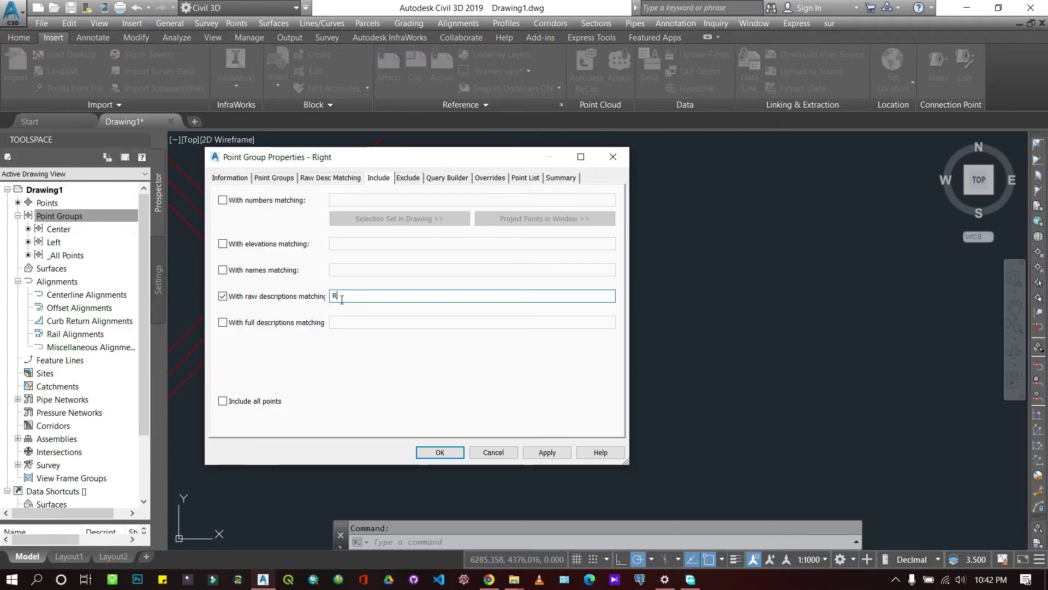
left_click(439, 453)
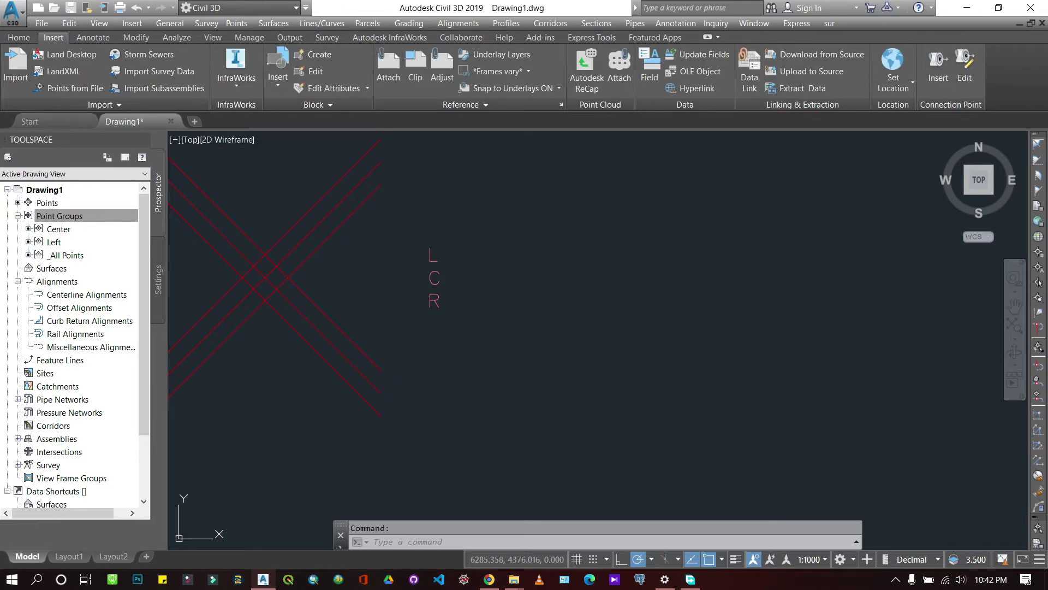
right_click(79, 228)
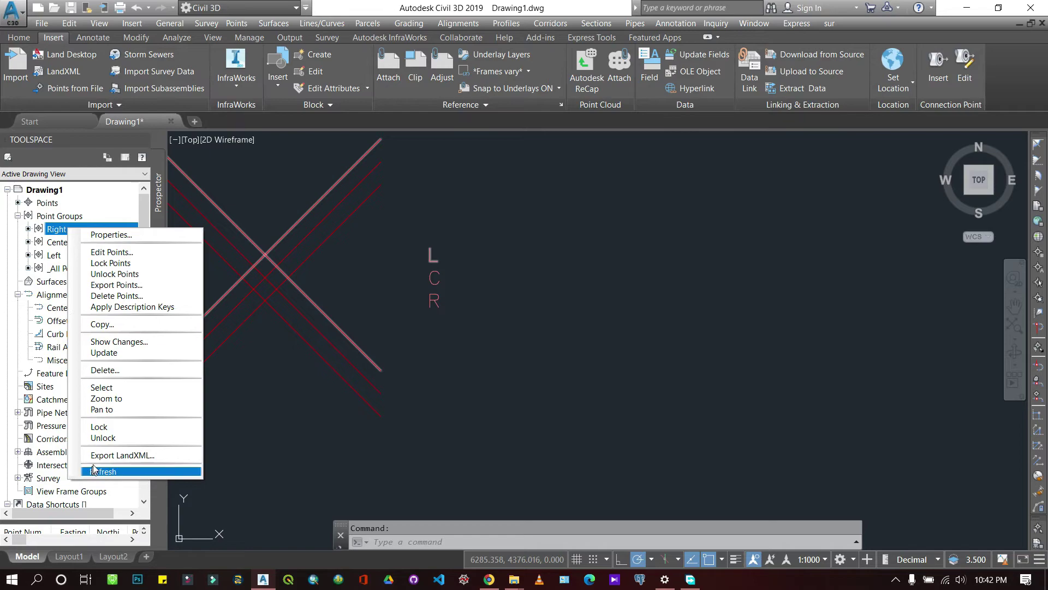
left_click(52, 235)
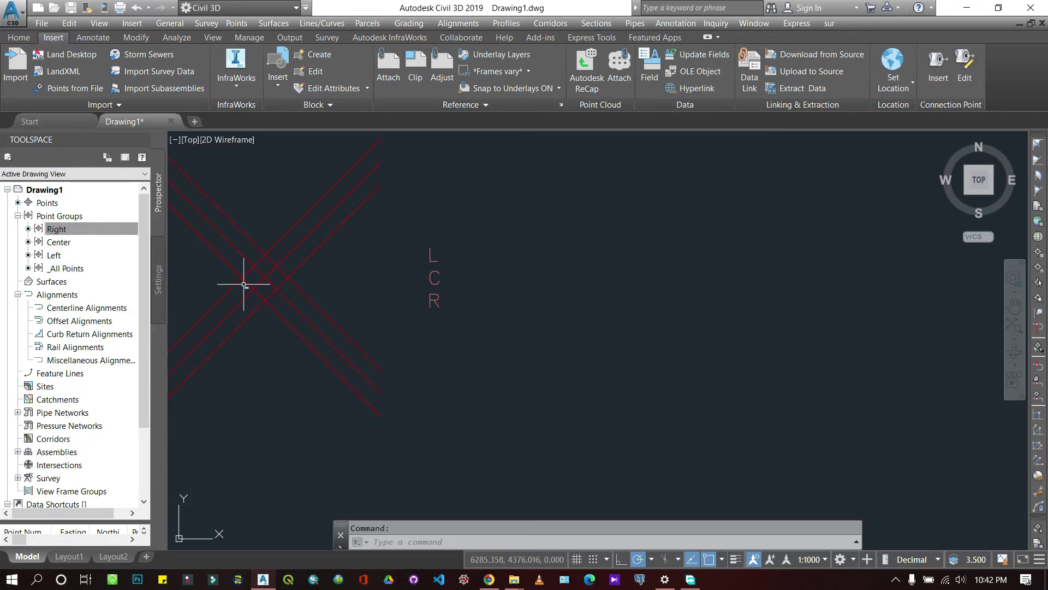
key("F10")
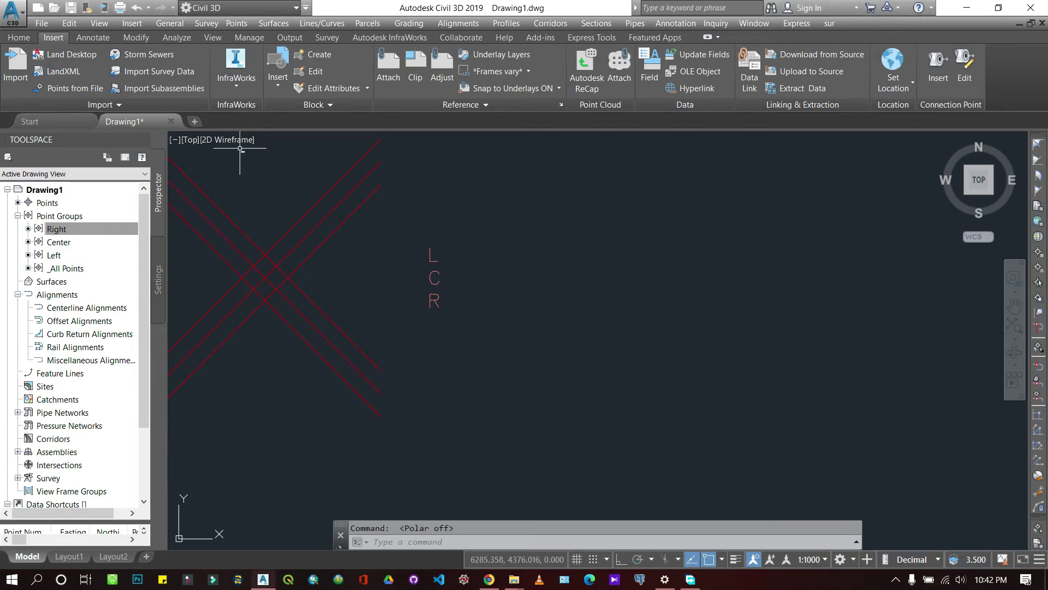
key("F10")
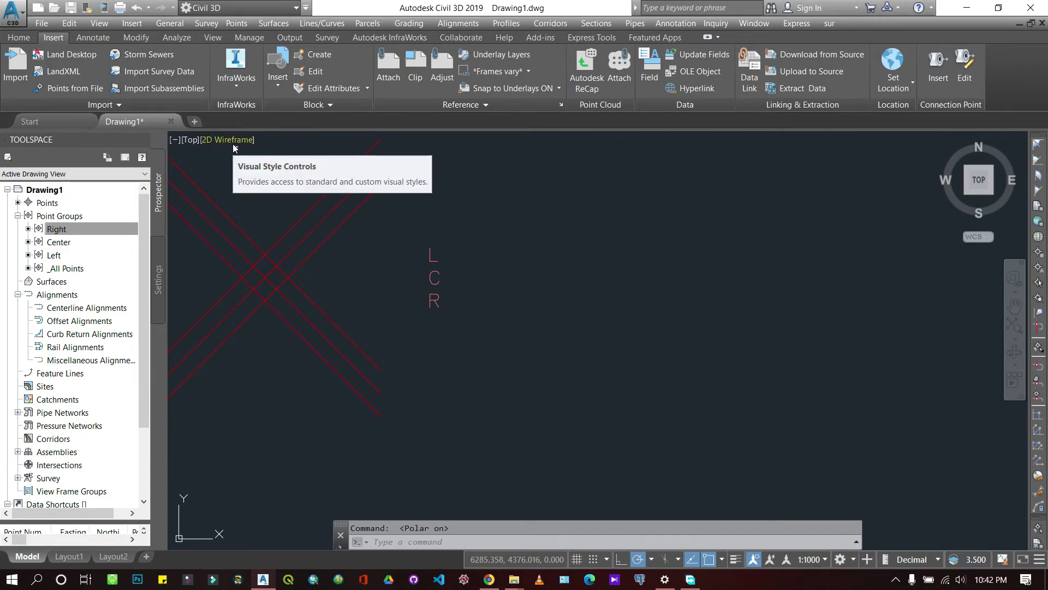
scroll(470, 287, "down", 4)
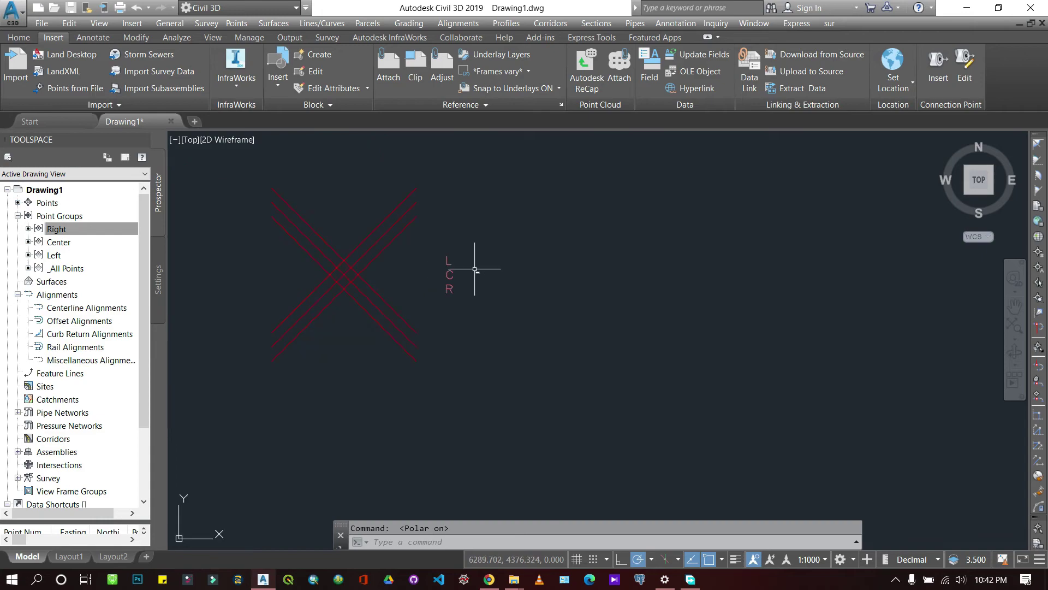
Step: Review the Right group's point list in its properties, checking the raw descriptions, and close the properties
right_click(85, 234)
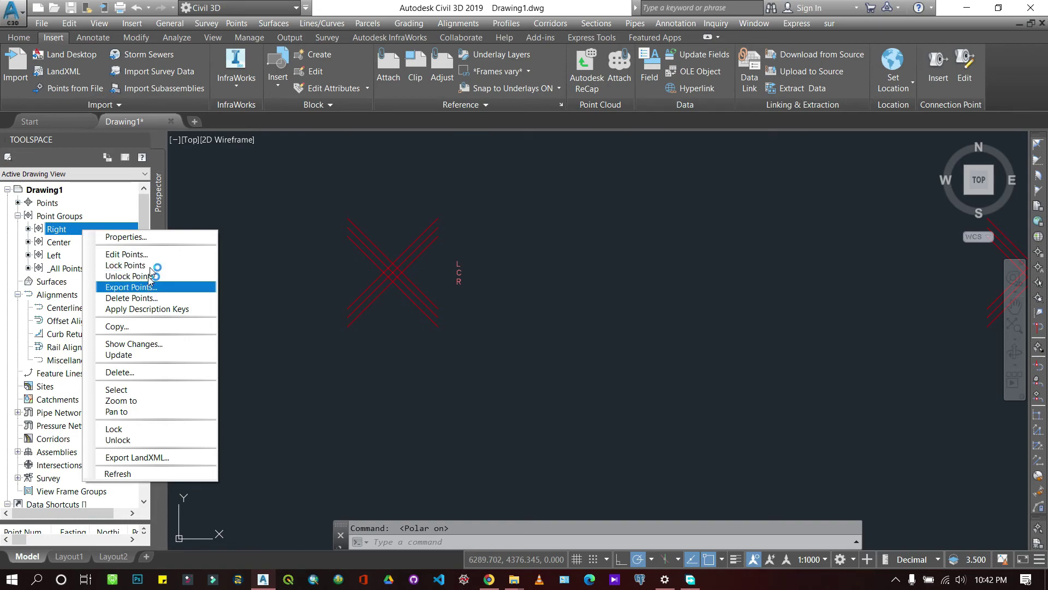
left_click(159, 237)
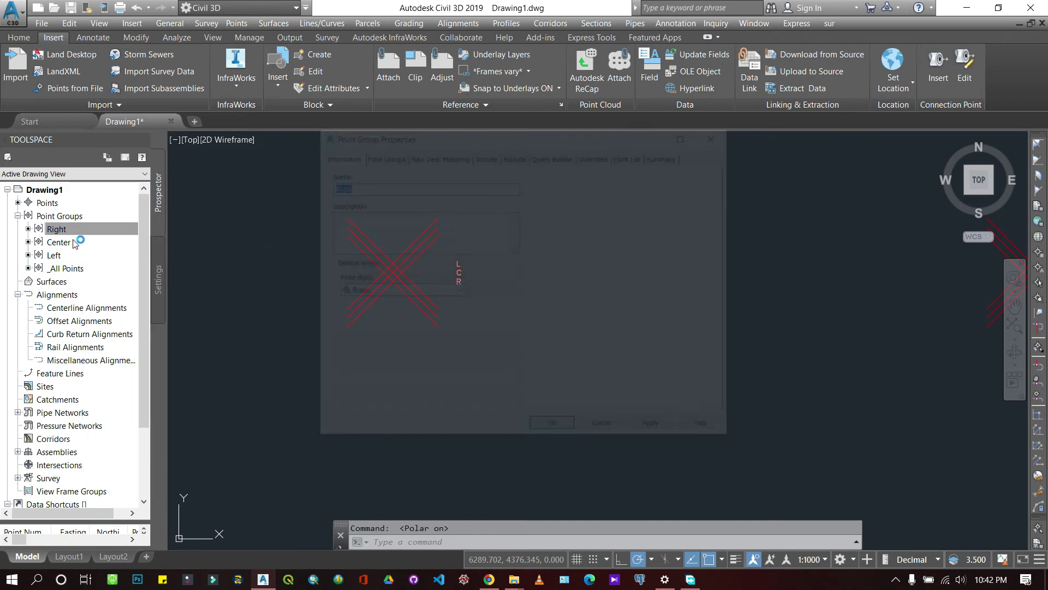
left_click(525, 178)
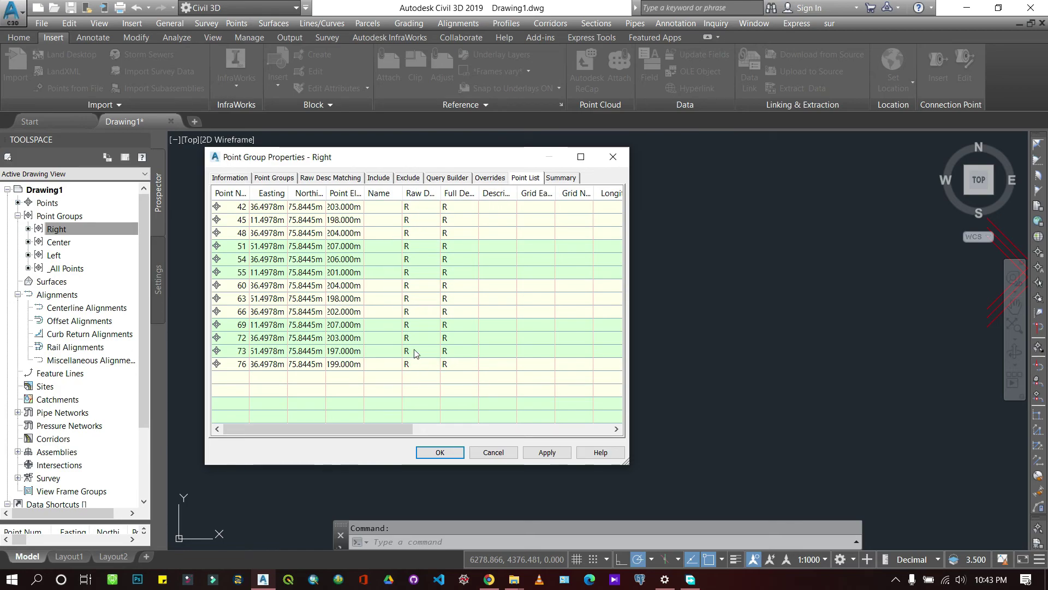
left_click(437, 449)
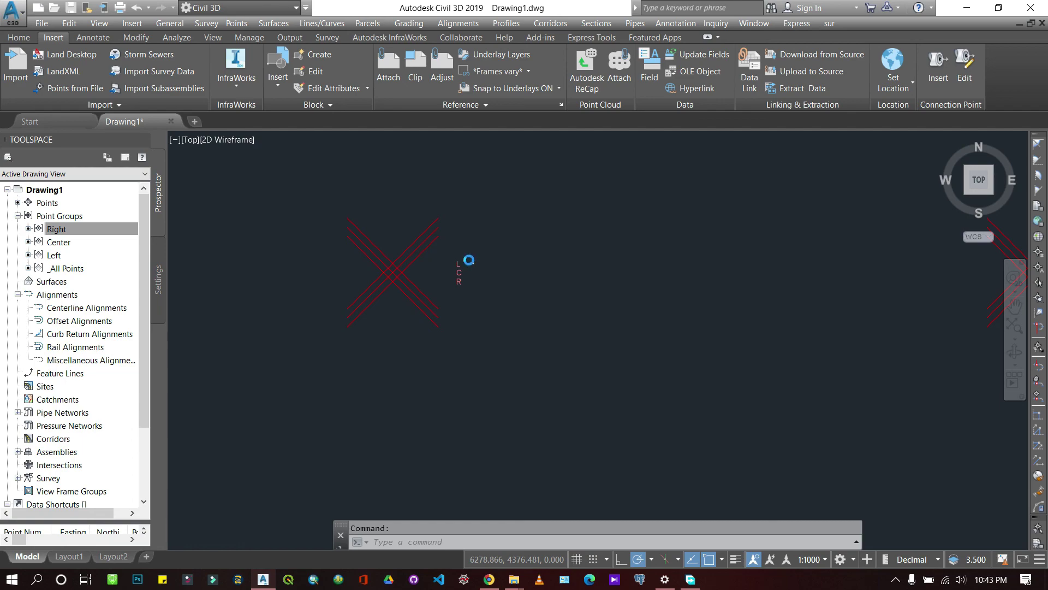
scroll(468, 269, "up", 5)
scroll(444, 276, "down", 5)
scroll(445, 275, "up", 3)
scroll(379, 279, "up", 4)
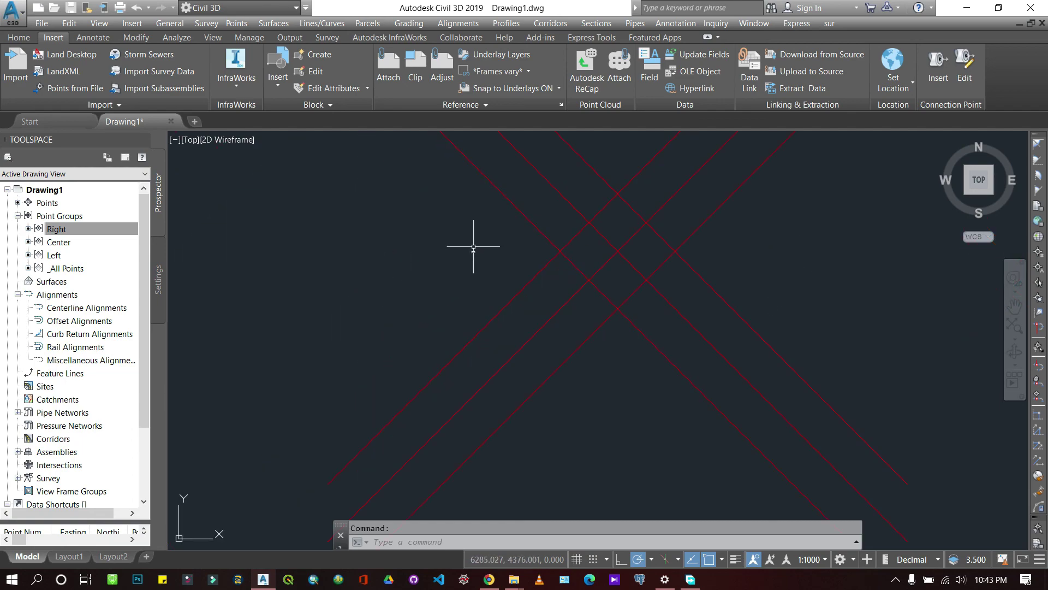